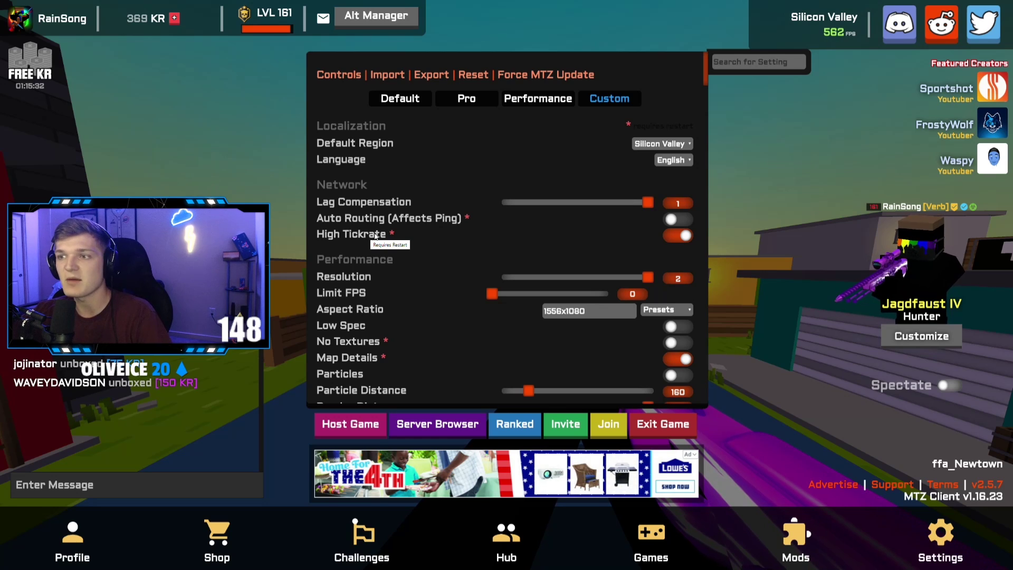
Step: Review the Network and Performance settings, from Lag Compensation through Lighting, down to the start of the Interface section
{"action": "scroll", "coordinate": [407, 243], "scroll_direction": "down", "scroll_amount": 1}
{"action": "scroll", "coordinate": [395, 241], "scroll_direction": "down", "scroll_amount": 1}
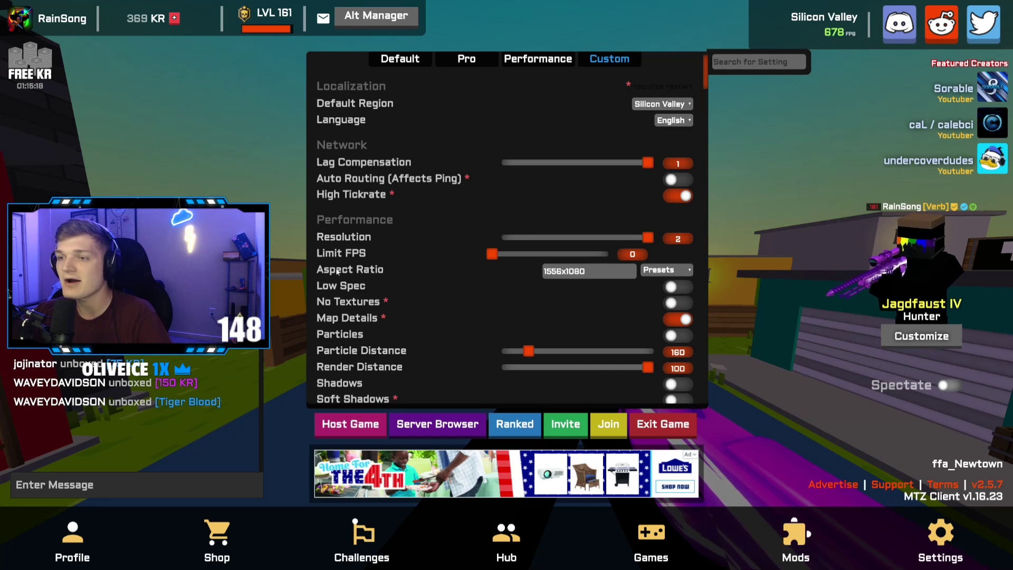
{"action": "scroll", "coordinate": [353, 268], "scroll_direction": "down", "scroll_amount": 1}
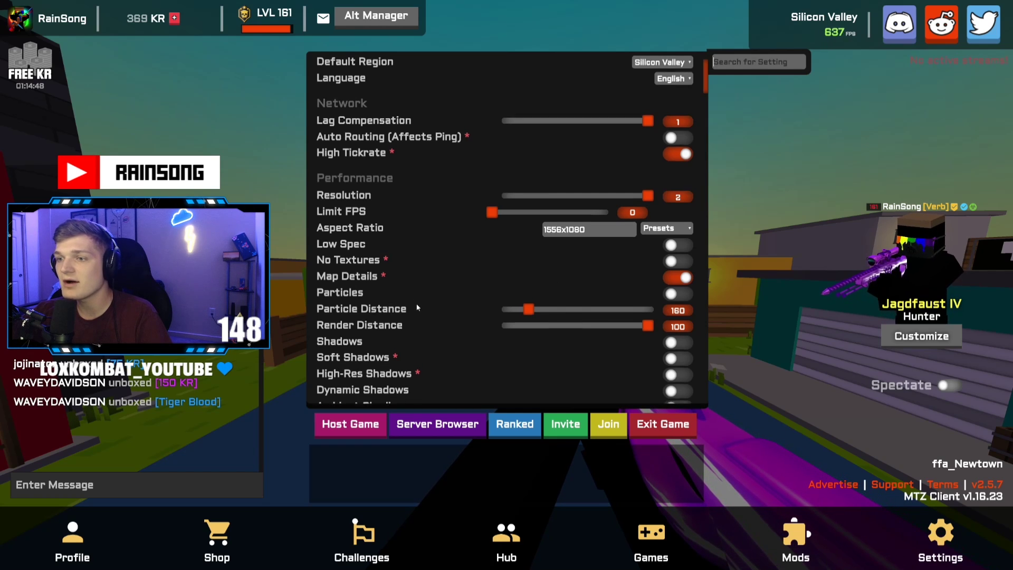
{"action": "scroll", "coordinate": [518, 268], "scroll_direction": "down", "scroll_amount": 1}
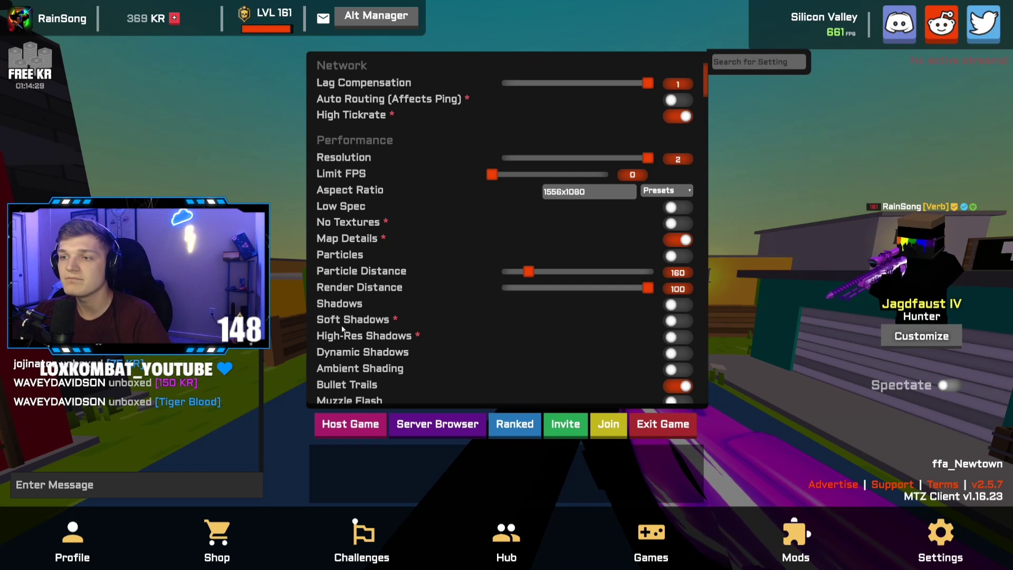
{"action": "scroll", "coordinate": [350, 324], "scroll_direction": "down", "scroll_amount": 1}
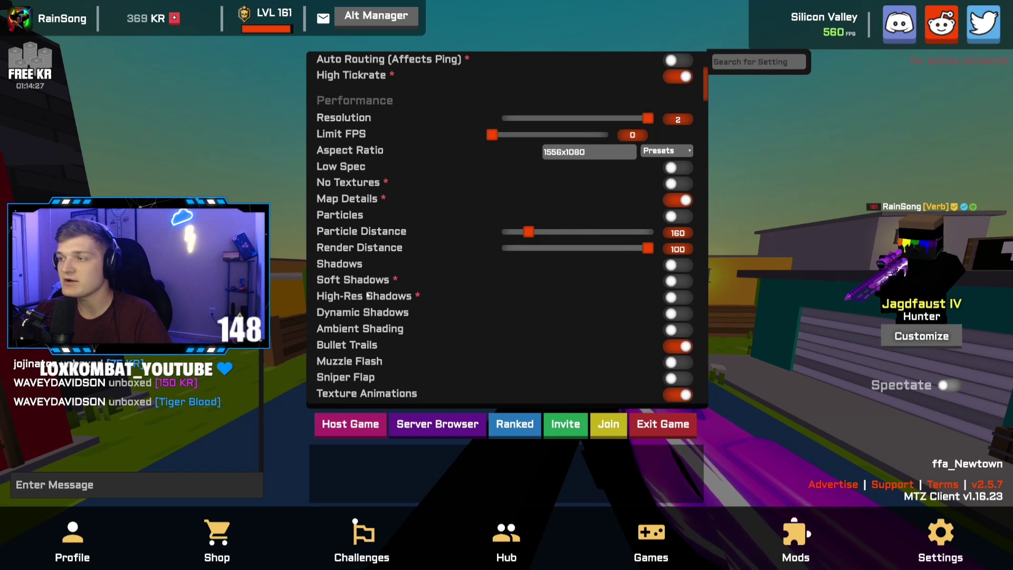
{"action": "scroll", "coordinate": [363, 318], "scroll_direction": "down", "scroll_amount": 1}
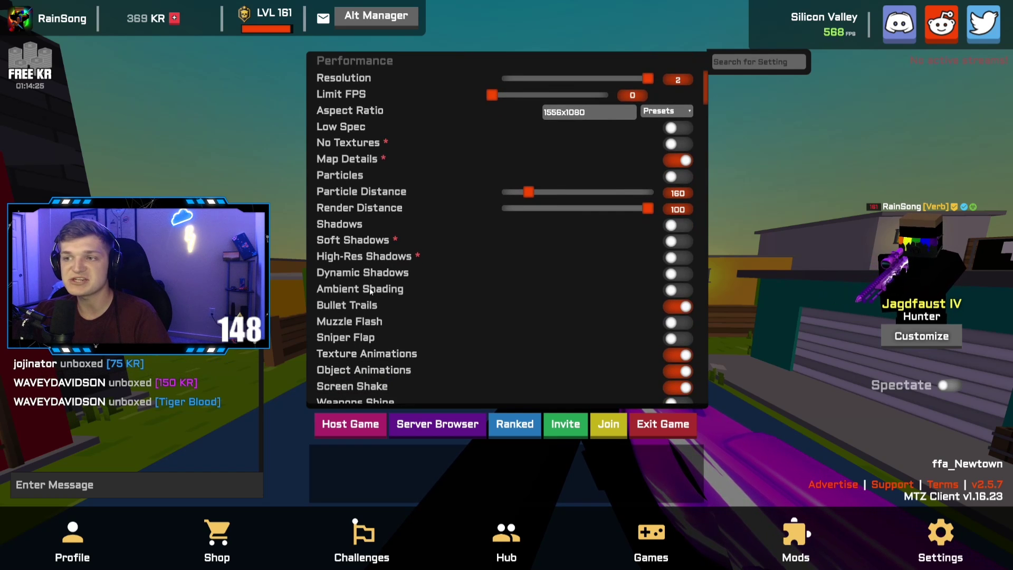
{"action": "scroll", "coordinate": [384, 265], "scroll_direction": "down", "scroll_amount": 1}
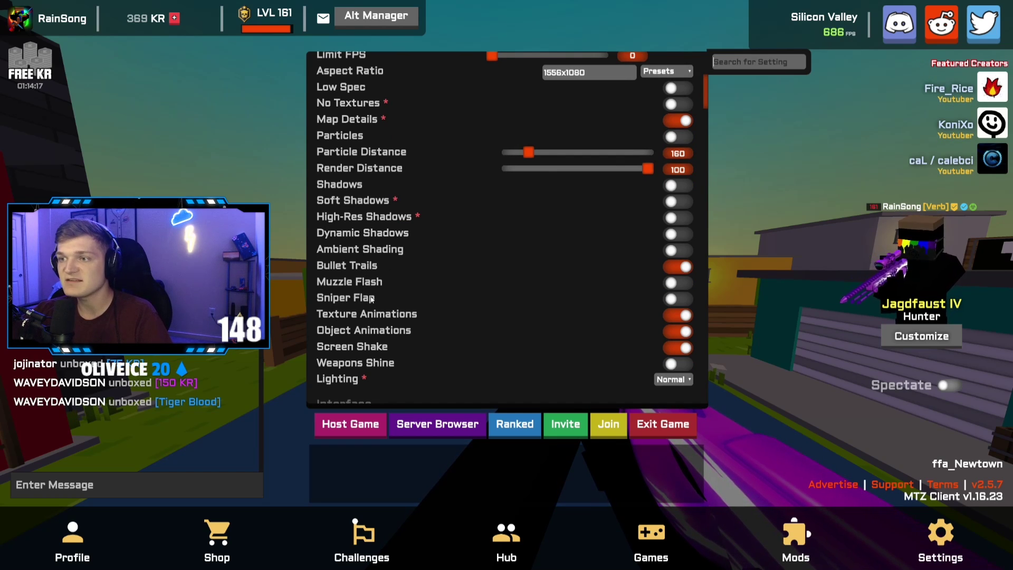
{"action": "scroll", "coordinate": [414, 300], "scroll_direction": "down", "scroll_amount": 2}
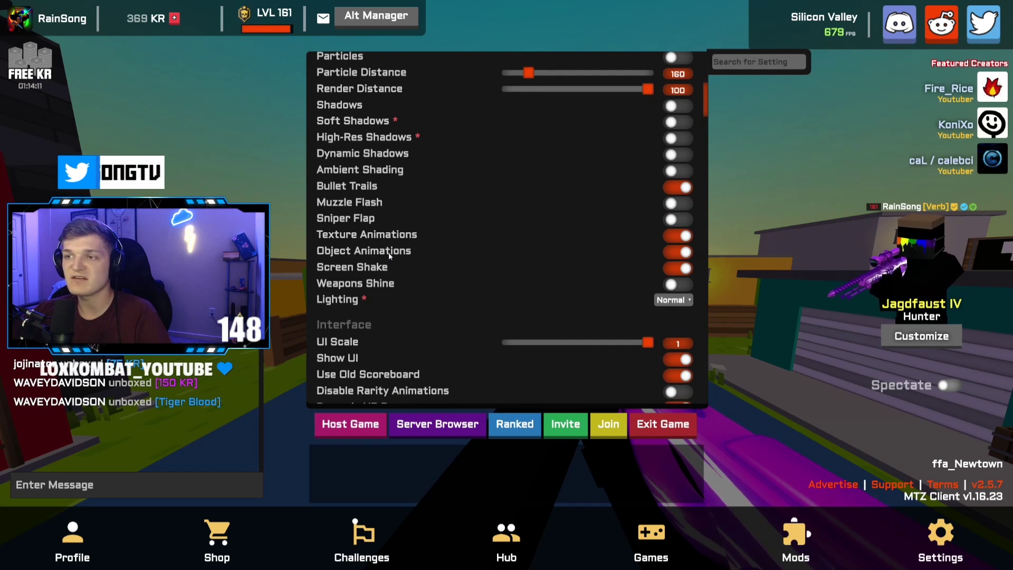
{"action": "scroll", "coordinate": [354, 266], "scroll_direction": "down", "scroll_amount": 1}
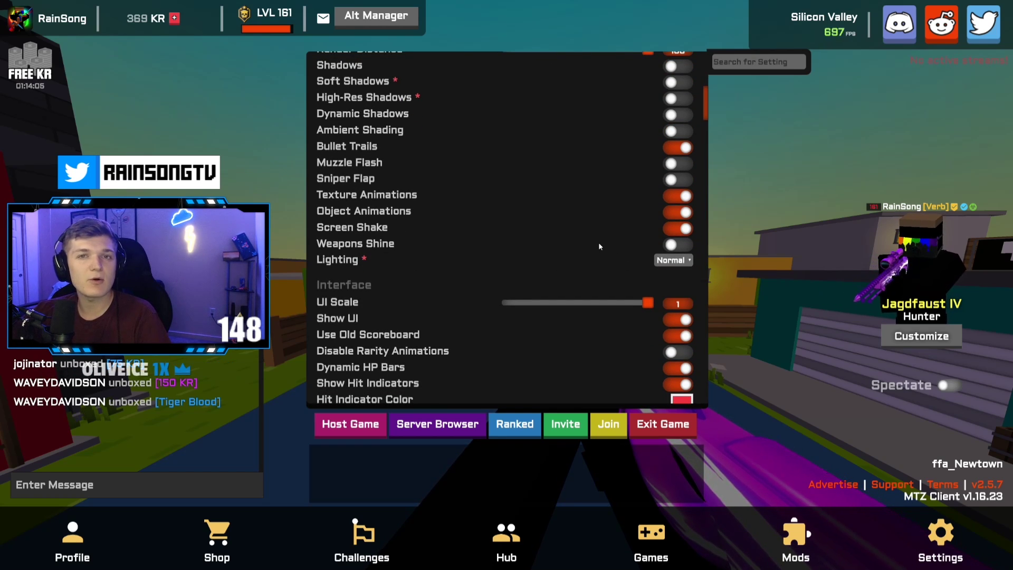
{"action": "scroll", "coordinate": [577, 245], "scroll_direction": "down", "scroll_amount": 3}
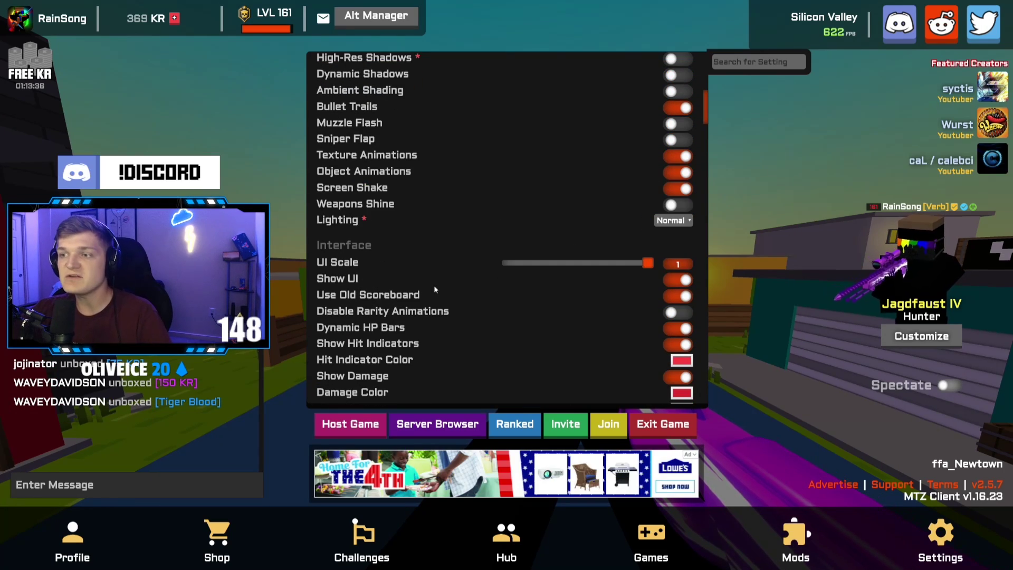
Step: Enter the match on Newtown, switch to the melee weapon to view it in play, and return to the menu
{"action": "left_click", "coordinate": [767, 191]}
{"action": "key", "text": "q"}
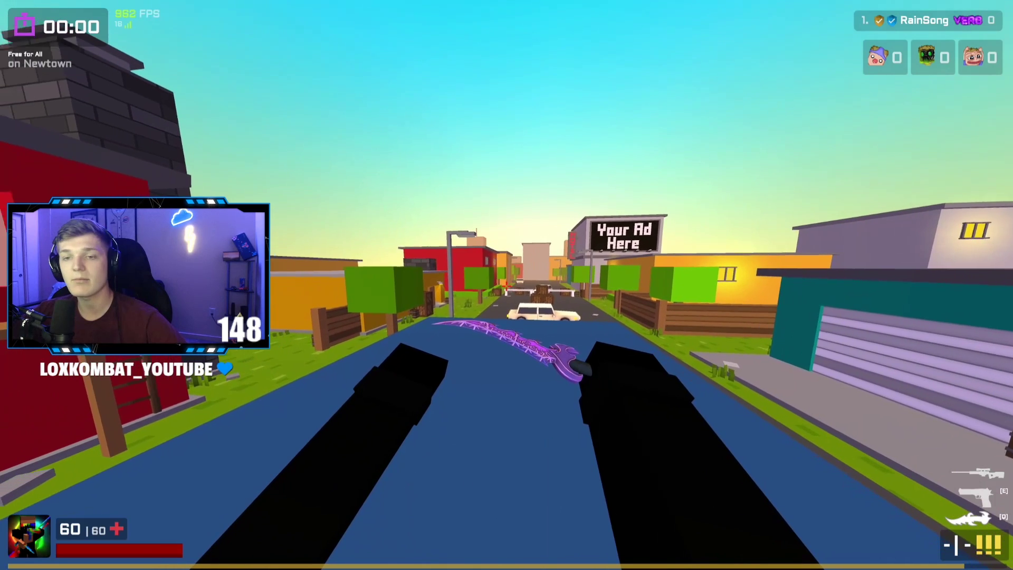
{"action": "key", "text": "Escape"}
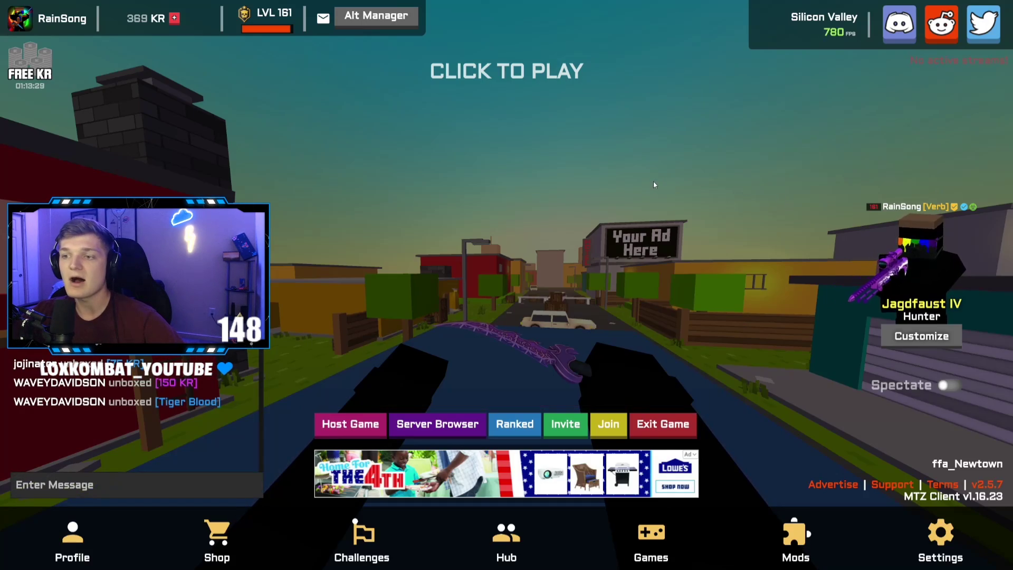
{"action": "left_click", "coordinate": [654, 181]}
{"action": "key", "text": "Escape"}
{"action": "left_click", "coordinate": [654, 181]}
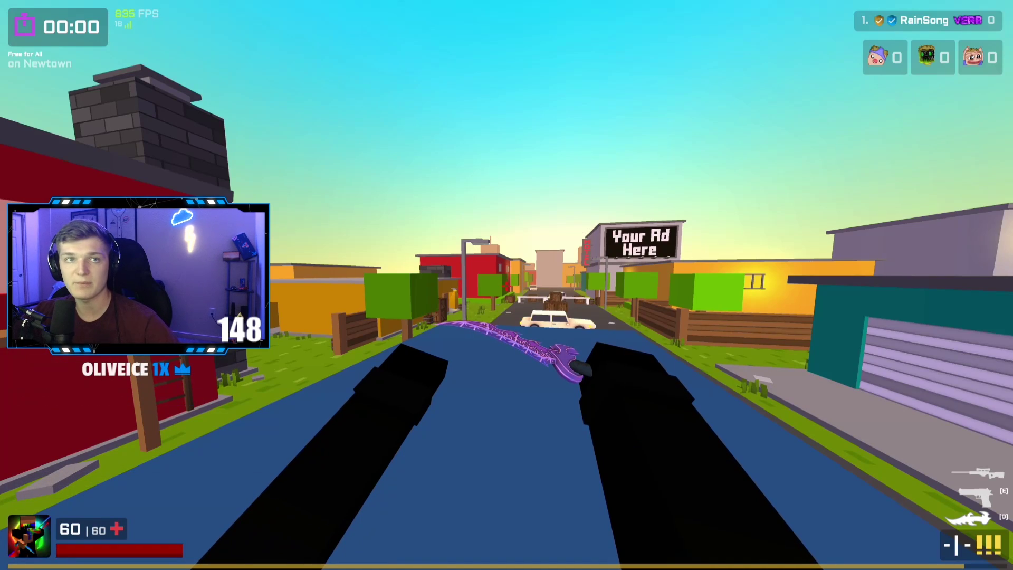
{"action": "key", "text": "Escape"}
Step: Reopen the settings and review the Interface and Chat options, continuing down to the Crosshair section
{"action": "left_click", "coordinate": [940, 538]}
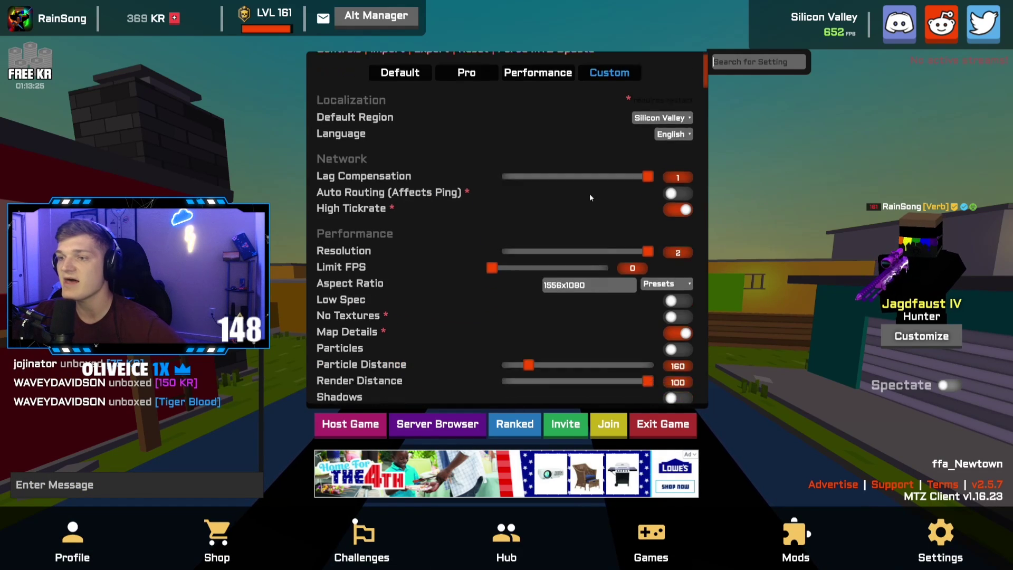
{"action": "scroll", "coordinate": [589, 193], "scroll_direction": "down", "scroll_amount": 8}
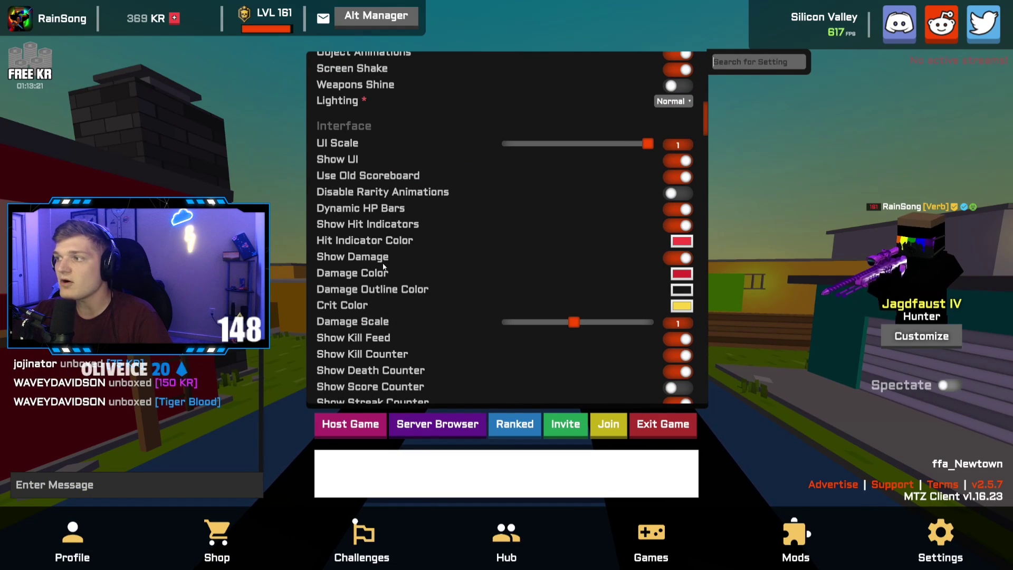
{"action": "scroll", "coordinate": [380, 252], "scroll_direction": "down", "scroll_amount": 3}
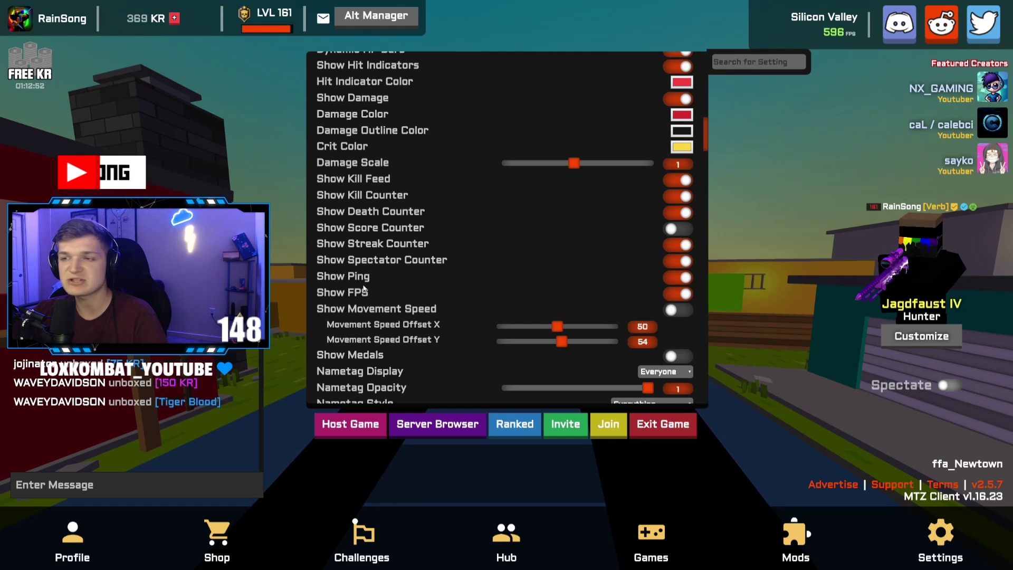
{"action": "scroll", "coordinate": [367, 287], "scroll_direction": "down", "scroll_amount": 3}
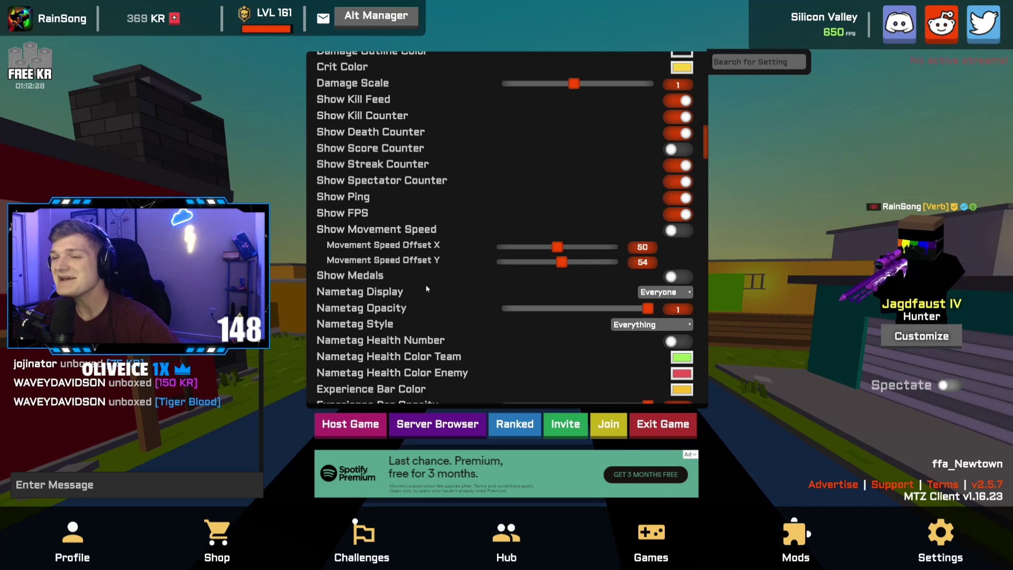
{"action": "scroll", "coordinate": [399, 281], "scroll_direction": "down", "scroll_amount": 1}
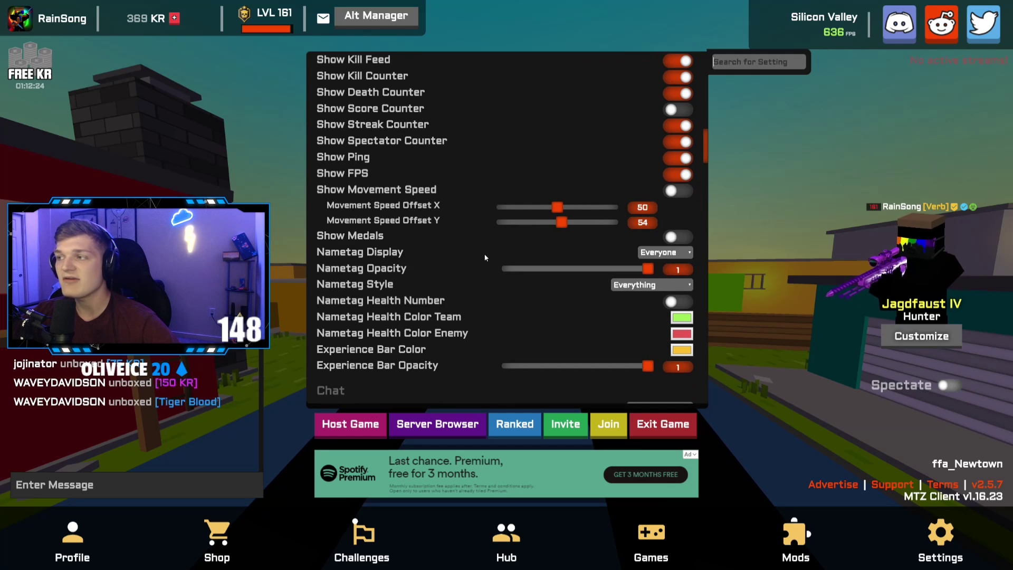
{"action": "scroll", "coordinate": [454, 241], "scroll_direction": "down", "scroll_amount": 1}
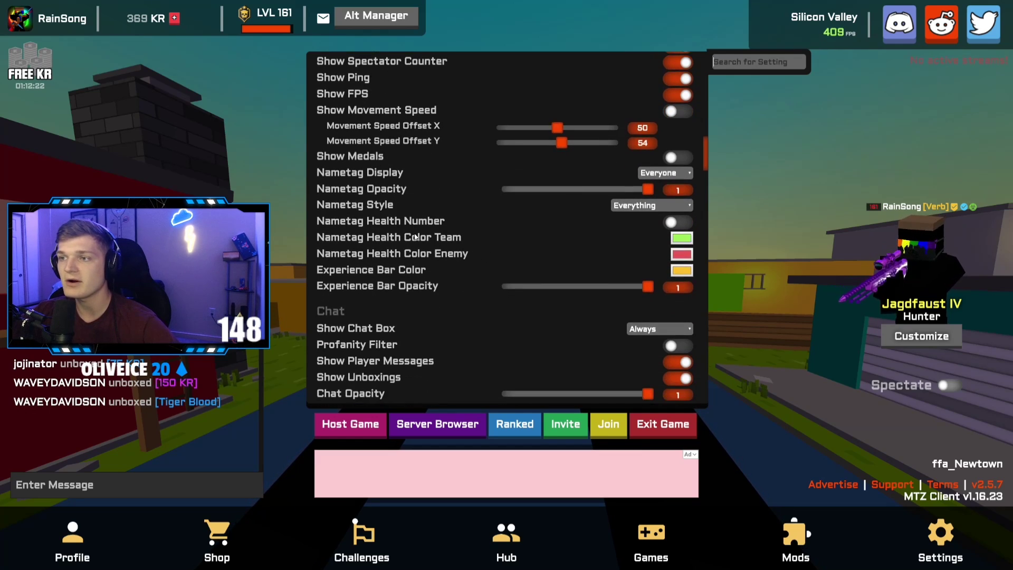
{"action": "scroll", "coordinate": [416, 237], "scroll_direction": "down", "scroll_amount": 1}
{"action": "scroll", "coordinate": [419, 240], "scroll_direction": "down", "scroll_amount": 3}
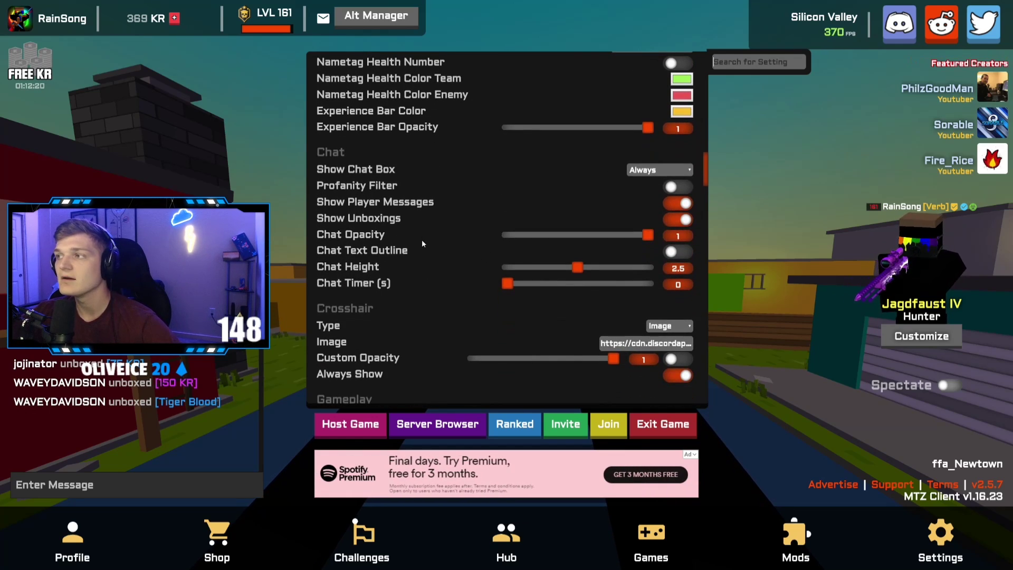
{"action": "scroll", "coordinate": [396, 266], "scroll_direction": "up", "scroll_amount": 1}
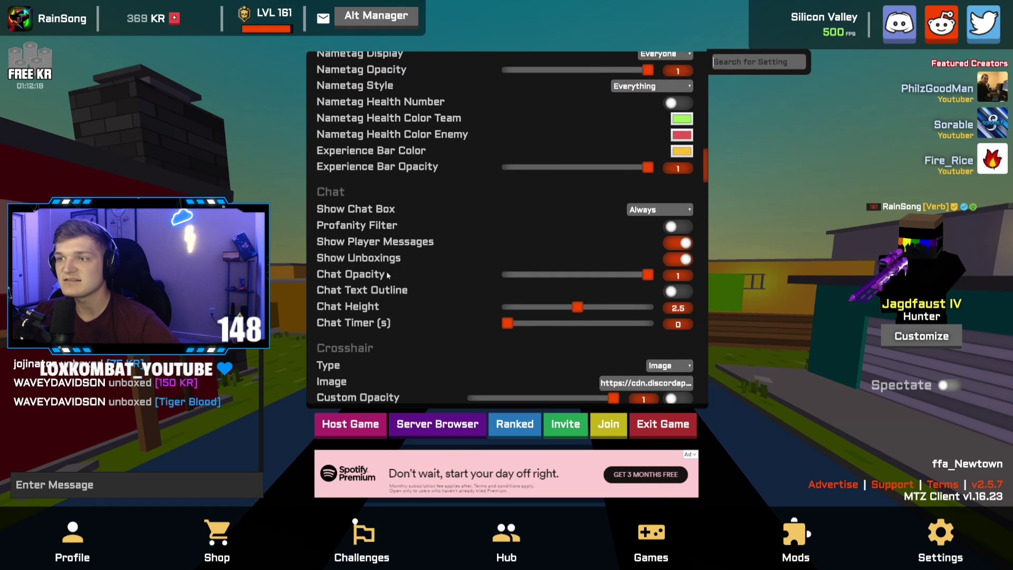
{"action": "scroll", "coordinate": [386, 272], "scroll_direction": "down", "scroll_amount": 2}
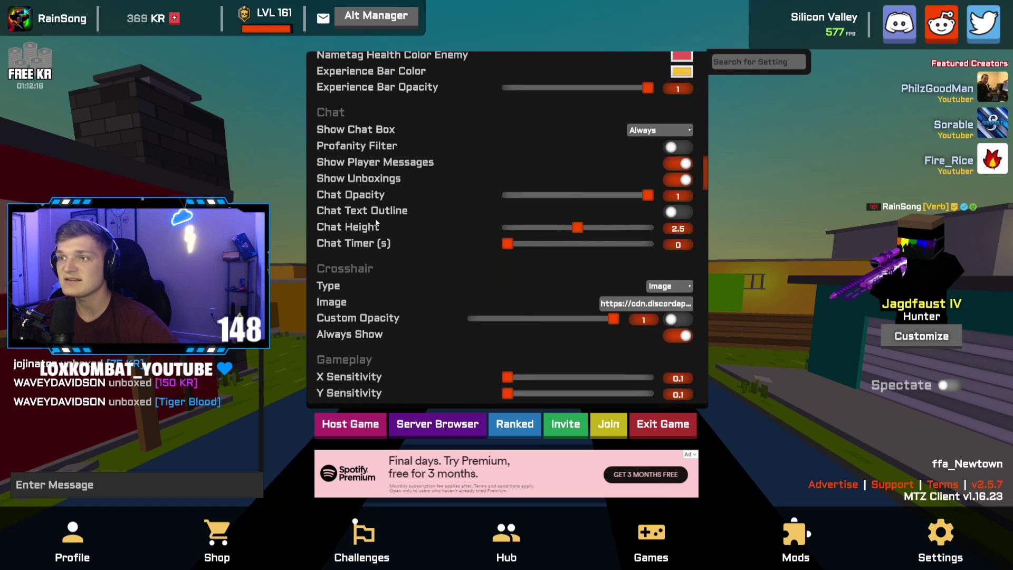
{"action": "scroll", "coordinate": [443, 210], "scroll_direction": "down", "scroll_amount": 2}
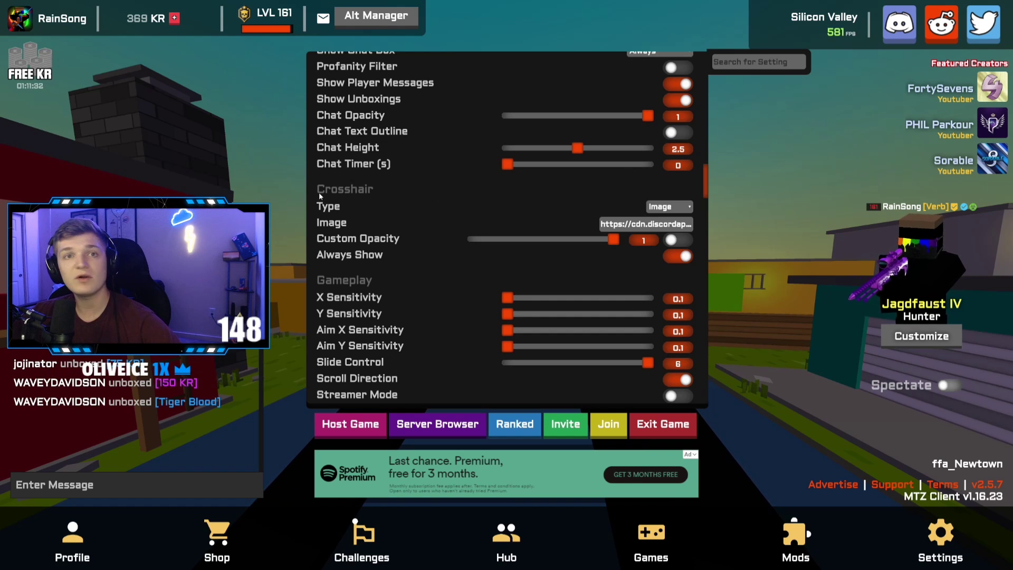
Step: Choose Image as the crosshair type and highlight the link in the crosshair's Image setting
{"action": "left_click", "coordinate": [657, 207]}
{"action": "left_click", "coordinate": [666, 271]}
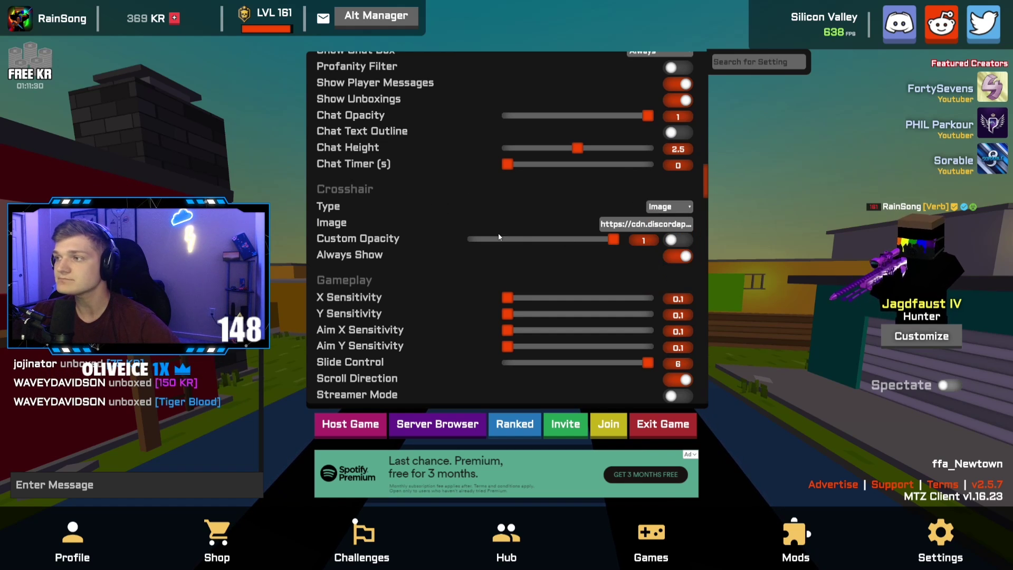
{"action": "left_click", "coordinate": [658, 224]}
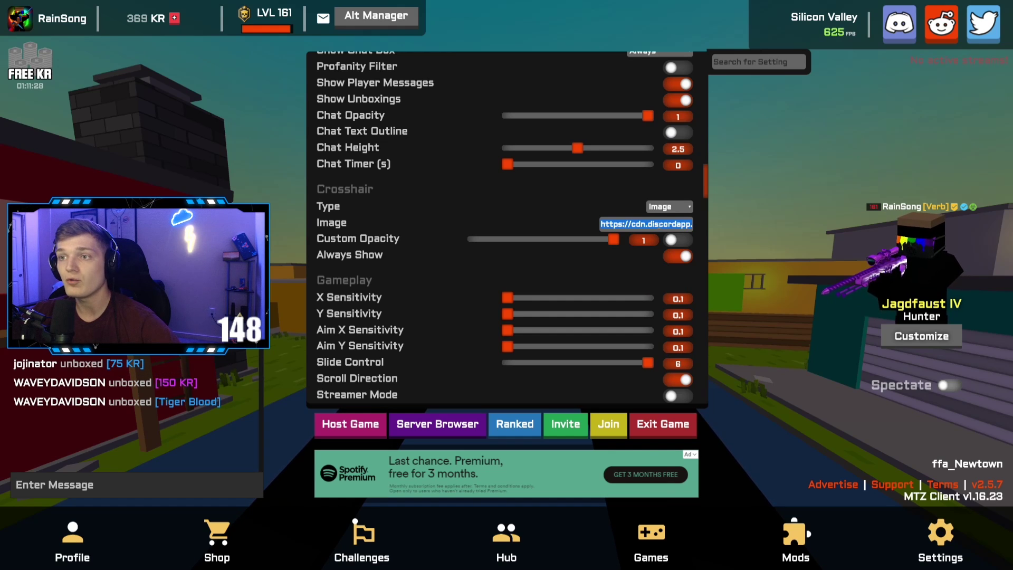
{"action": "left_click", "coordinate": [530, 208]}
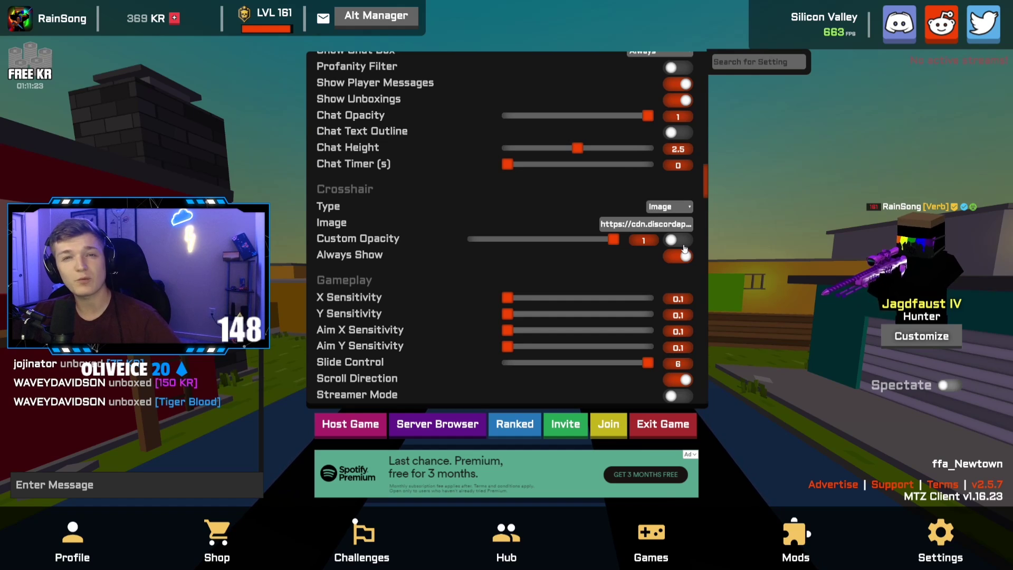
Step: Enter the match with the primary sniper rifle, aim down its scope to check the crosshair, and return to the menu
{"action": "left_click", "coordinate": [802, 196]}
{"action": "left_click", "coordinate": [802, 196]}
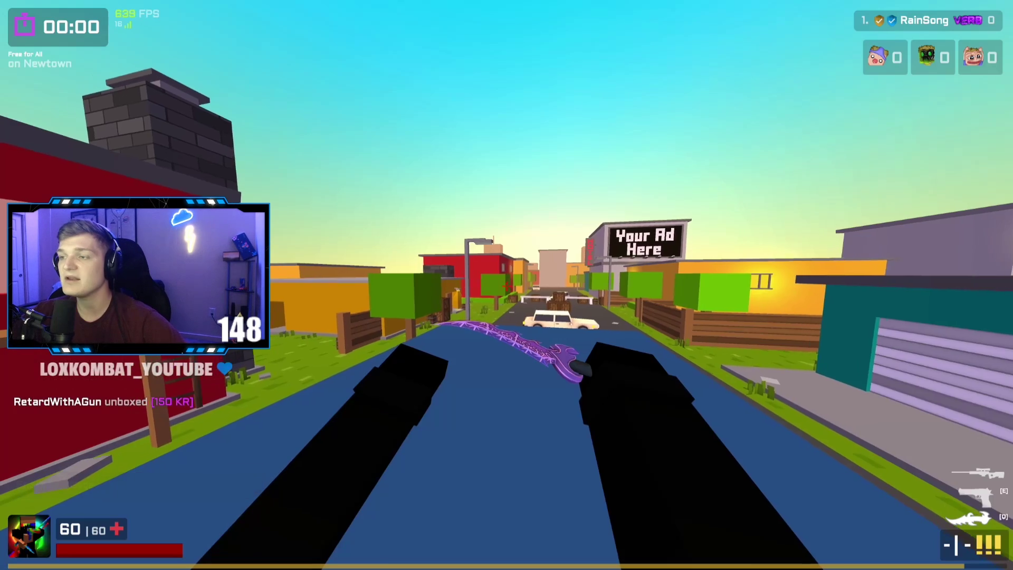
{"action": "key", "text": "1"}
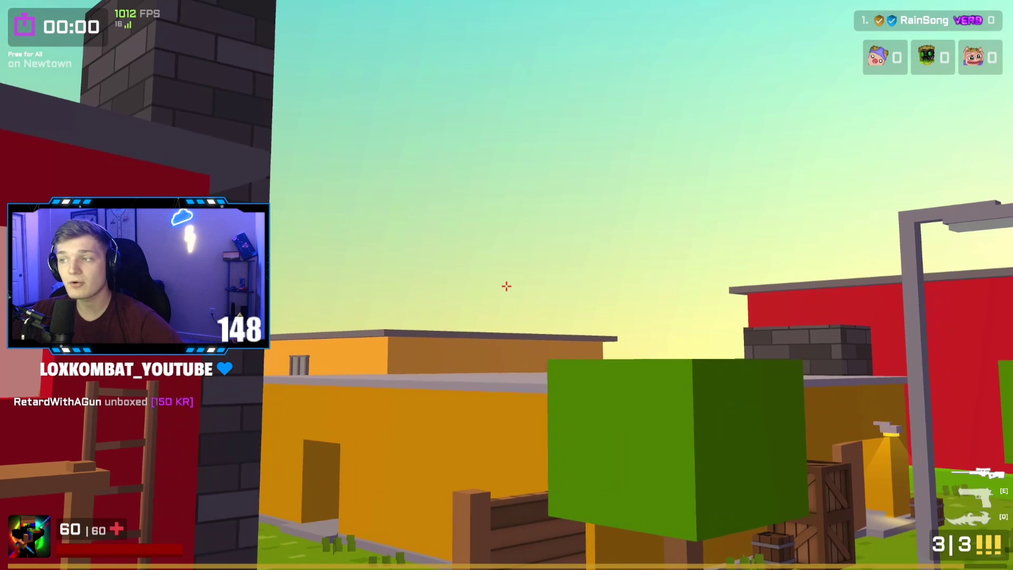
{"action": "right_click", "coordinate": [506, 286]}
{"action": "key", "text": "Escape"}
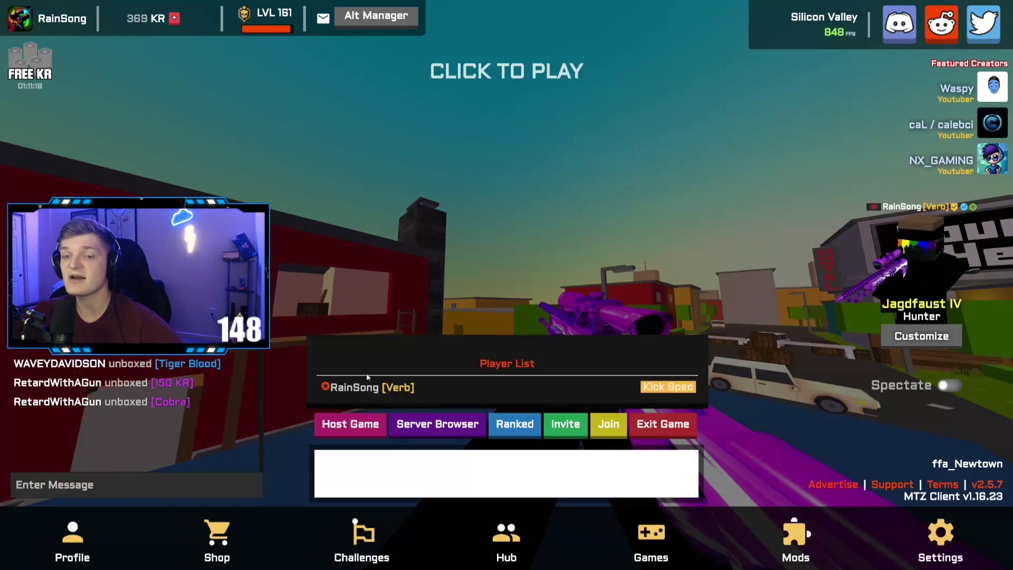
Step: Reopen the settings and review the Gameplay, Controller, Audio and View Model sections
{"action": "left_click", "coordinate": [940, 538]}
{"action": "scroll", "coordinate": [561, 275], "scroll_direction": "down", "scroll_amount": 10}
{"action": "scroll", "coordinate": [562, 274], "scroll_direction": "down", "scroll_amount": 10}
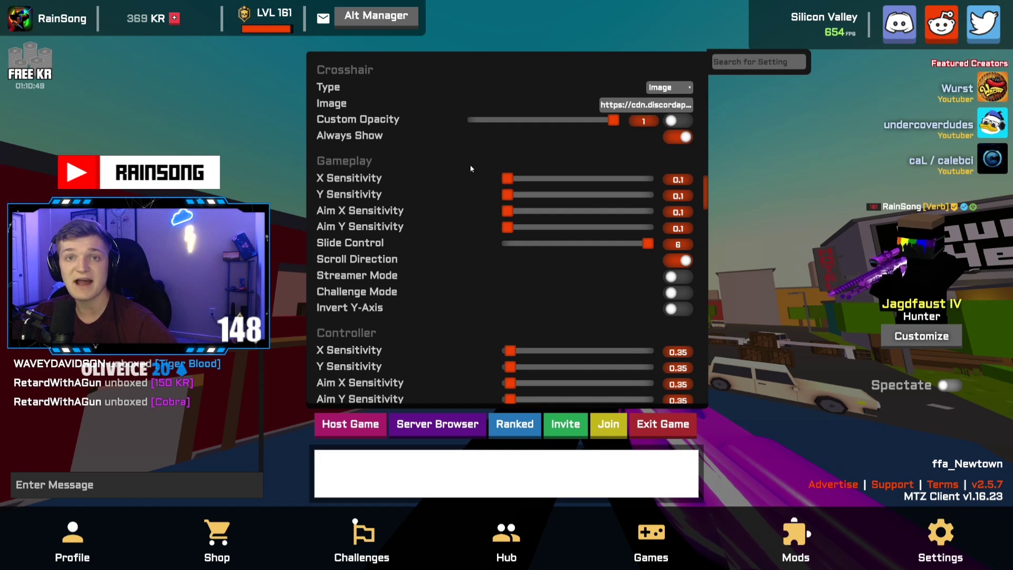
{"action": "scroll", "coordinate": [476, 166], "scroll_direction": "down", "scroll_amount": 4}
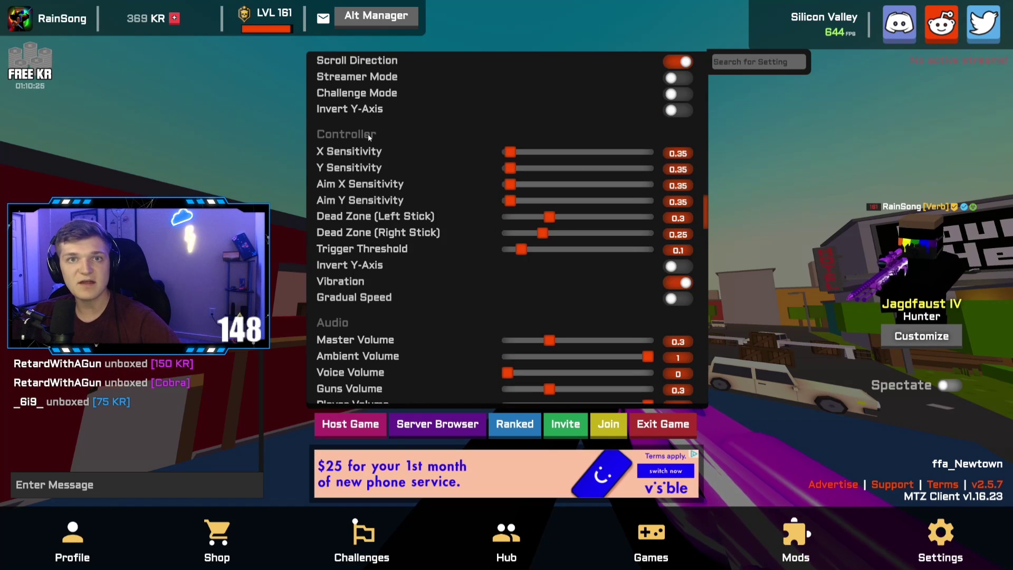
{"action": "scroll", "coordinate": [467, 185], "scroll_direction": "down", "scroll_amount": 3}
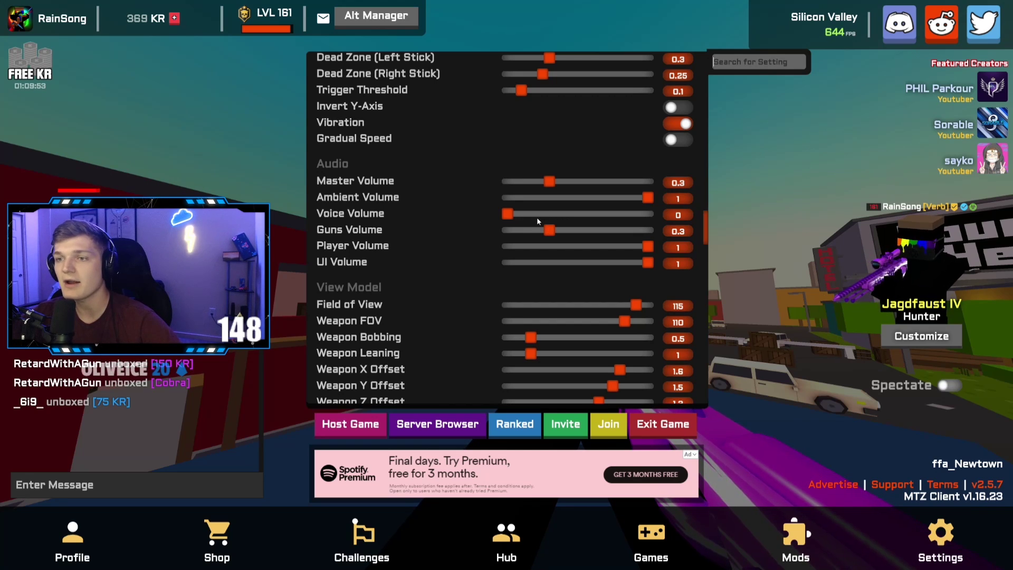
{"action": "scroll", "coordinate": [536, 217], "scroll_direction": "down", "scroll_amount": 3}
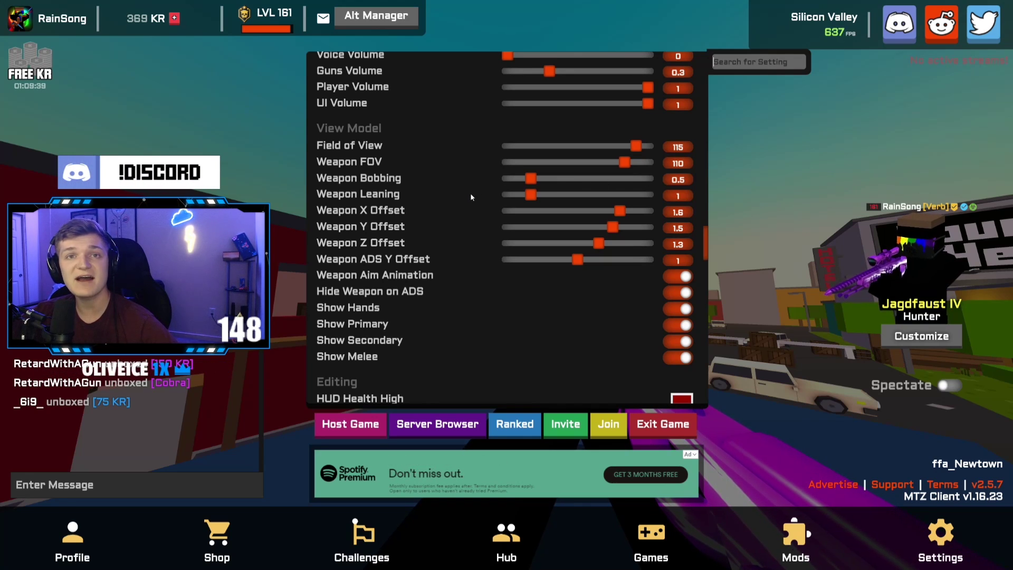
Step: Return to the match and move around the map, swapping weapons to examine the field of view and weapon position
{"action": "left_click", "coordinate": [698, 181]}
{"action": "key", "text": "w"}
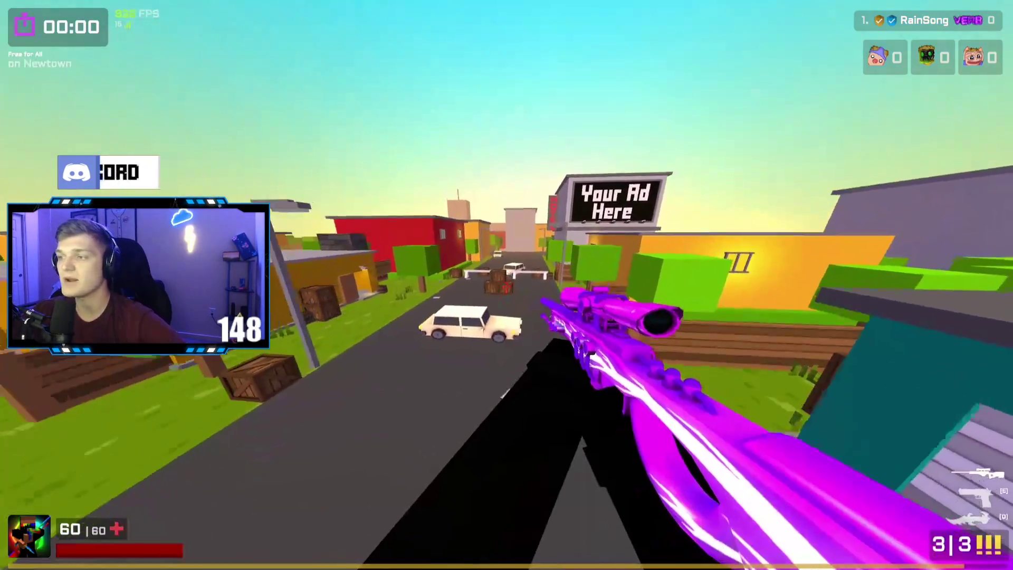
{"action": "key", "text": "w"}
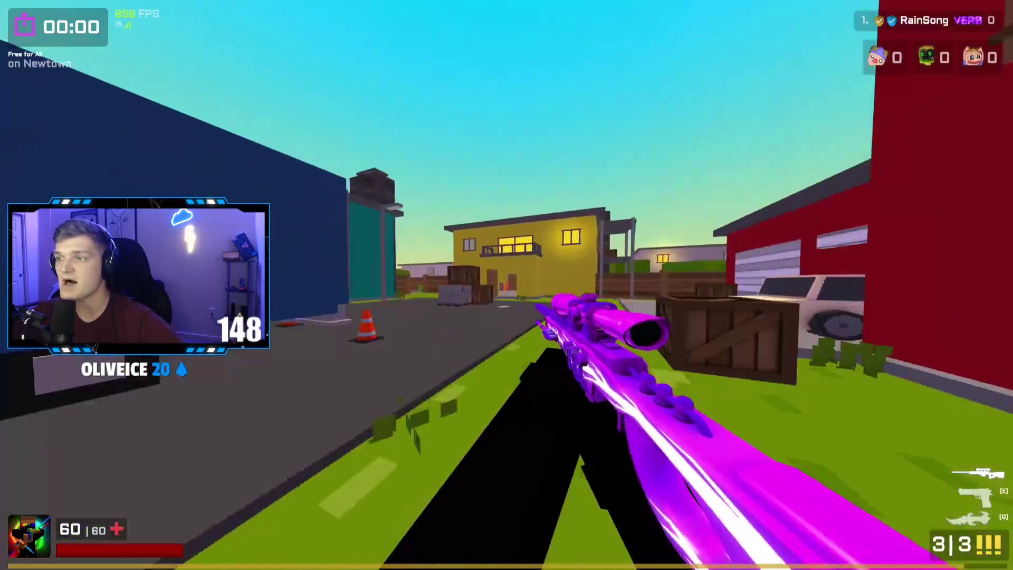
{"action": "key", "text": "q"}
{"action": "key", "text": "q"}
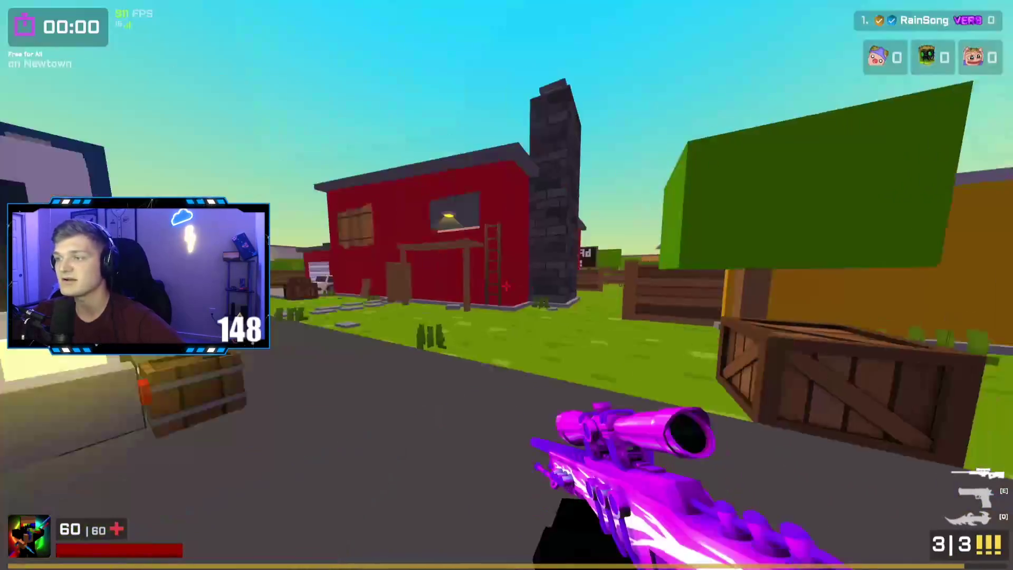
Step: Compare the melee and primary weapon positions in the match with the View Model offset settings
{"action": "key", "text": "q"}
{"action": "key", "text": "w"}
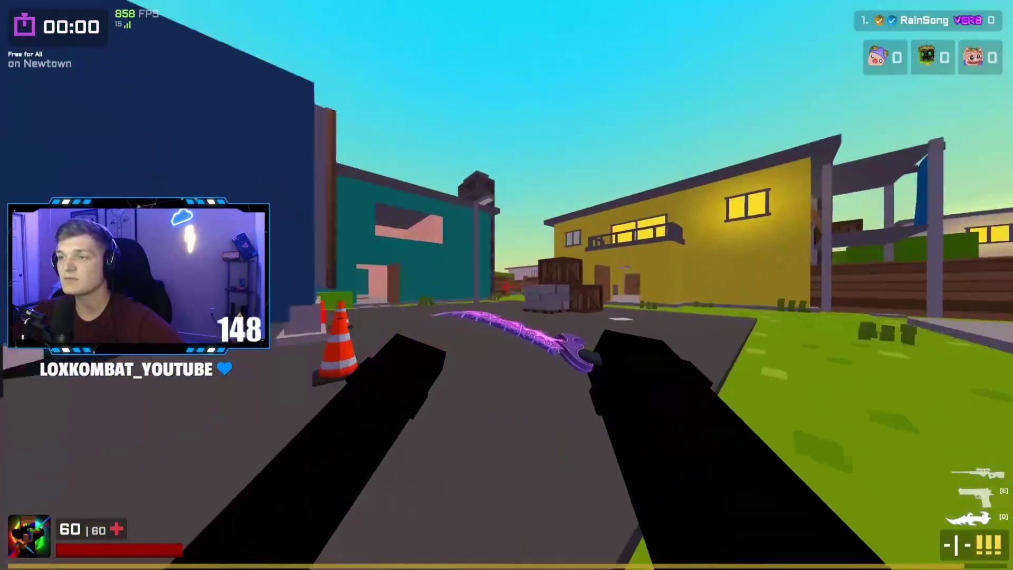
{"action": "key", "text": "Escape"}
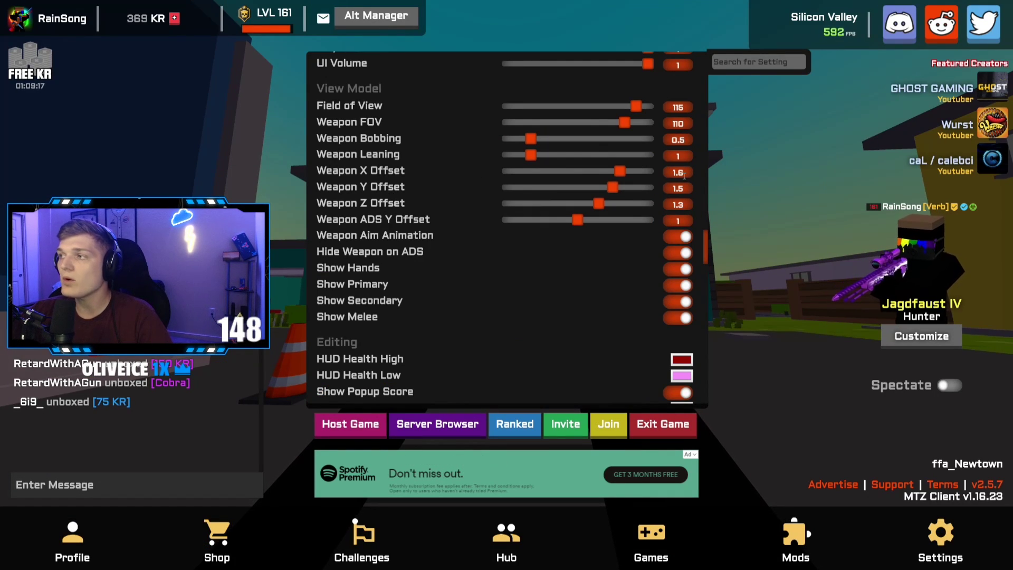
{"action": "left_click", "coordinate": [758, 206]}
{"action": "key", "text": "q"}
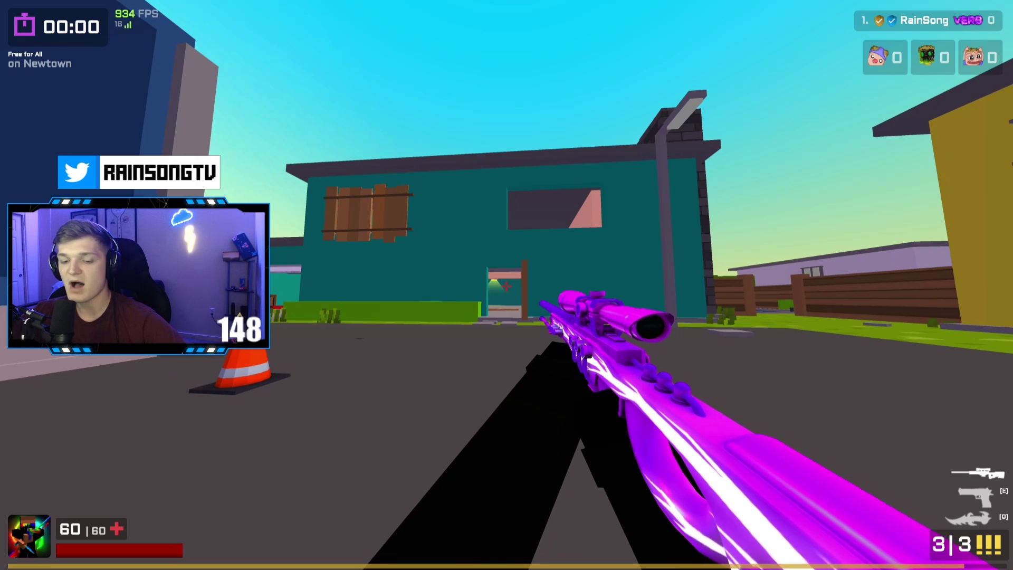
Step: Reopen the settings and review the View Model options for weapon FOV, offsets and weapon display
{"action": "key", "text": "Escape"}
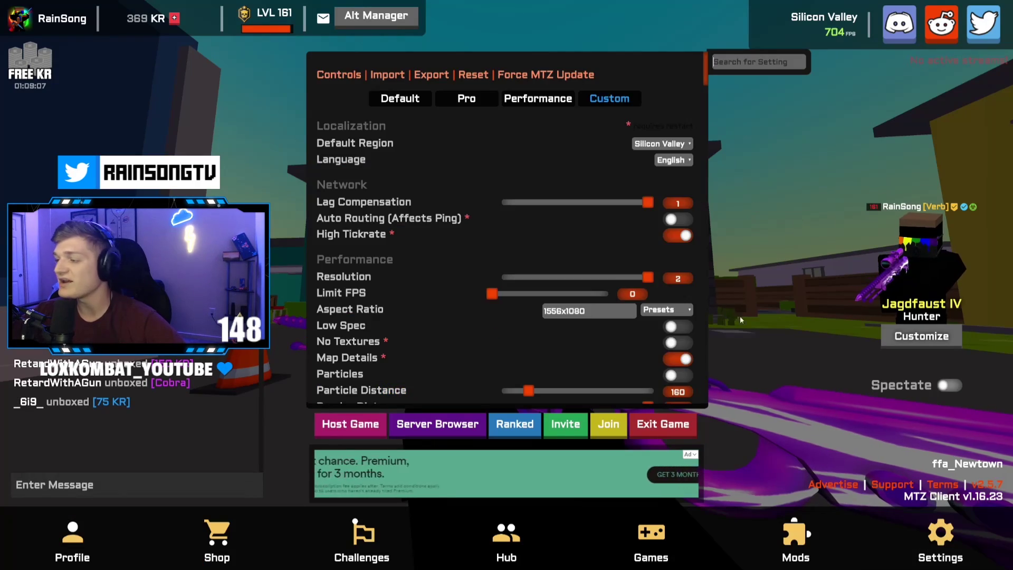
{"action": "scroll", "coordinate": [611, 199], "scroll_direction": "down", "scroll_amount": 20}
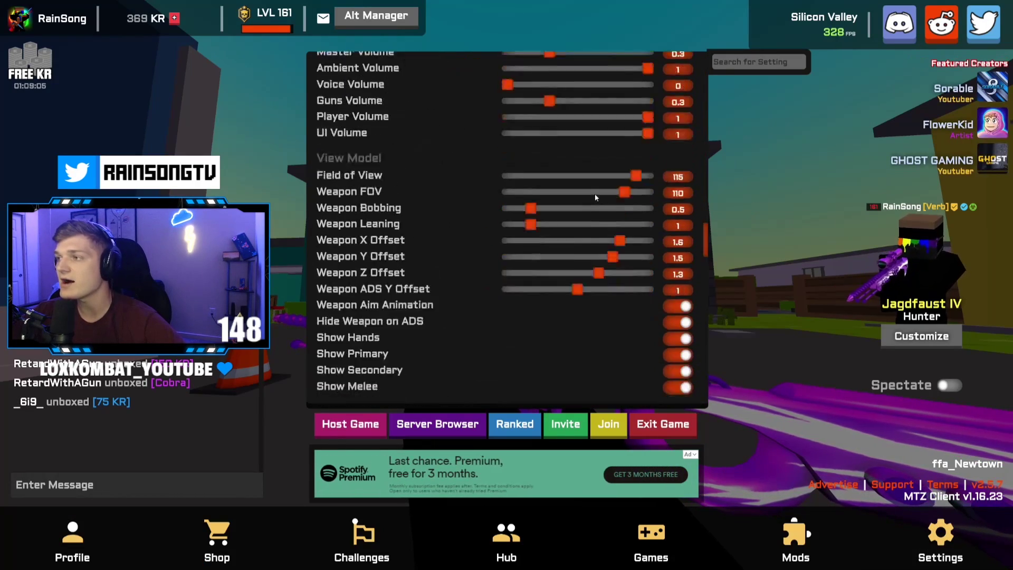
{"action": "scroll", "coordinate": [596, 198], "scroll_direction": "down", "scroll_amount": 6}
{"action": "scroll", "coordinate": [596, 197], "scroll_direction": "up", "scroll_amount": 5}
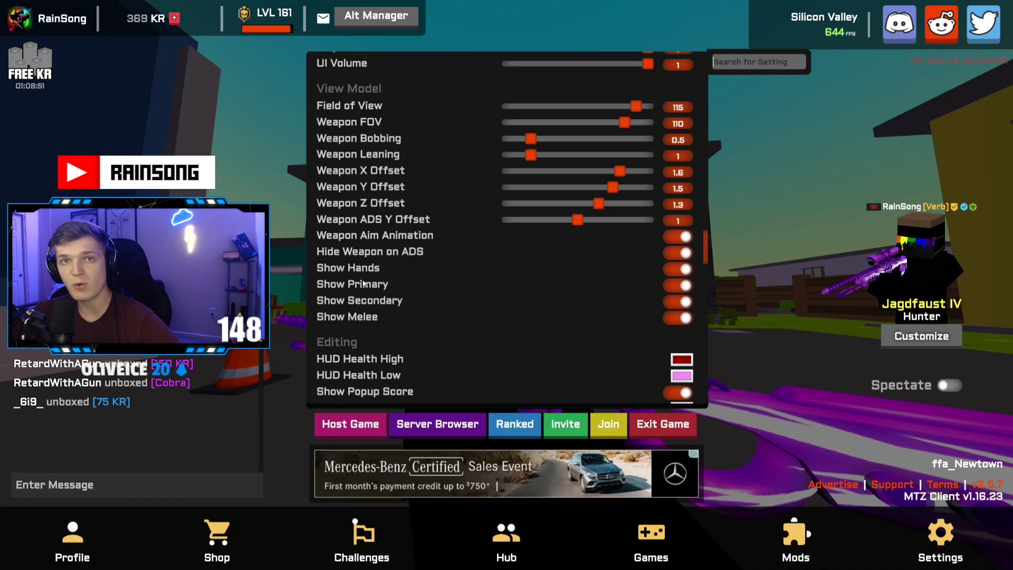
Step: Open the Controls key bindings and examine the Toggle Weapon Visibility and Hide Weapon on ADS bindings
{"action": "scroll", "coordinate": [449, 254], "scroll_direction": "up", "scroll_amount": 20}
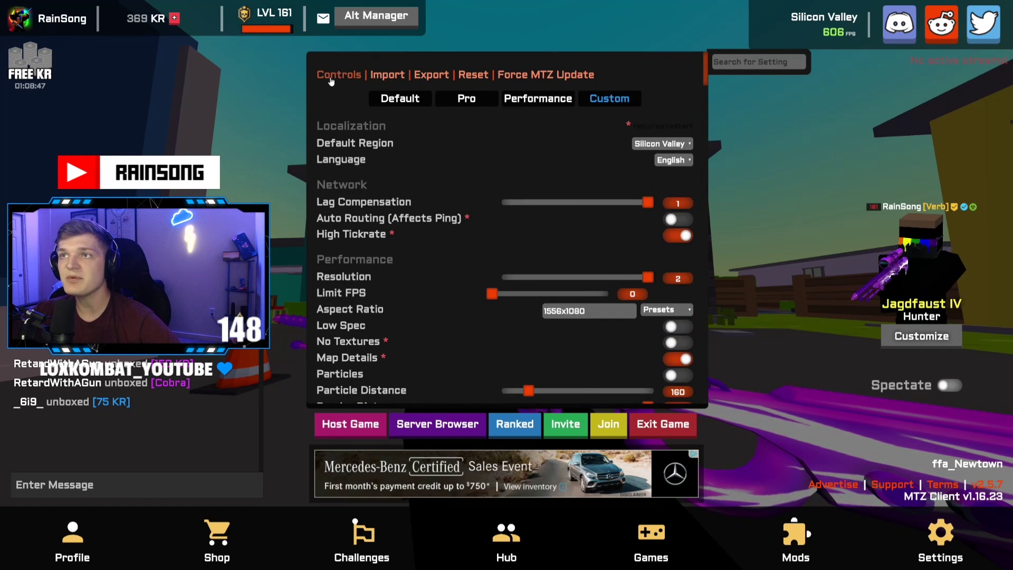
{"action": "left_click", "coordinate": [331, 75]}
{"action": "scroll", "coordinate": [448, 172], "scroll_direction": "down", "scroll_amount": 6}
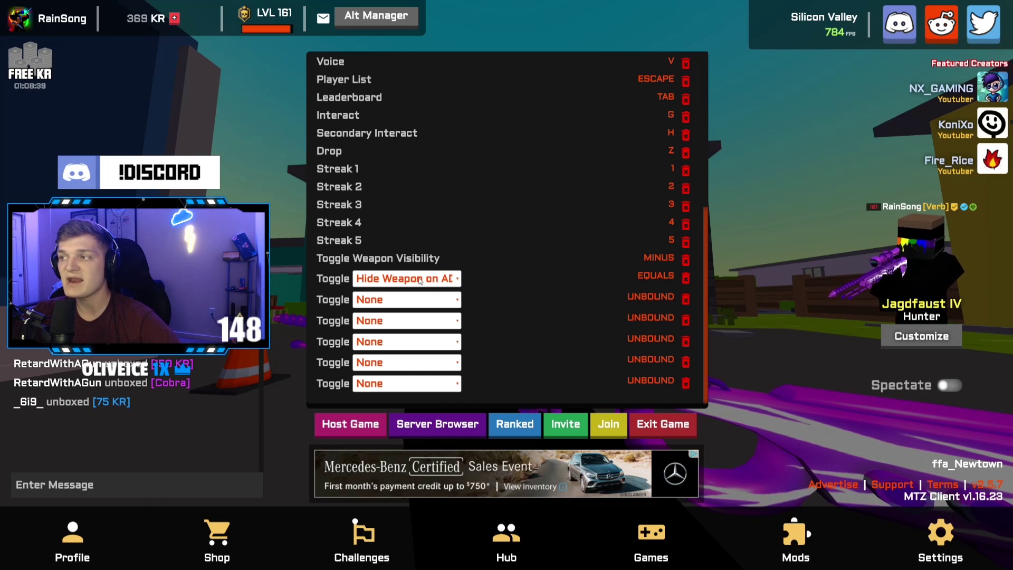
{"action": "key", "text": "Escape"}
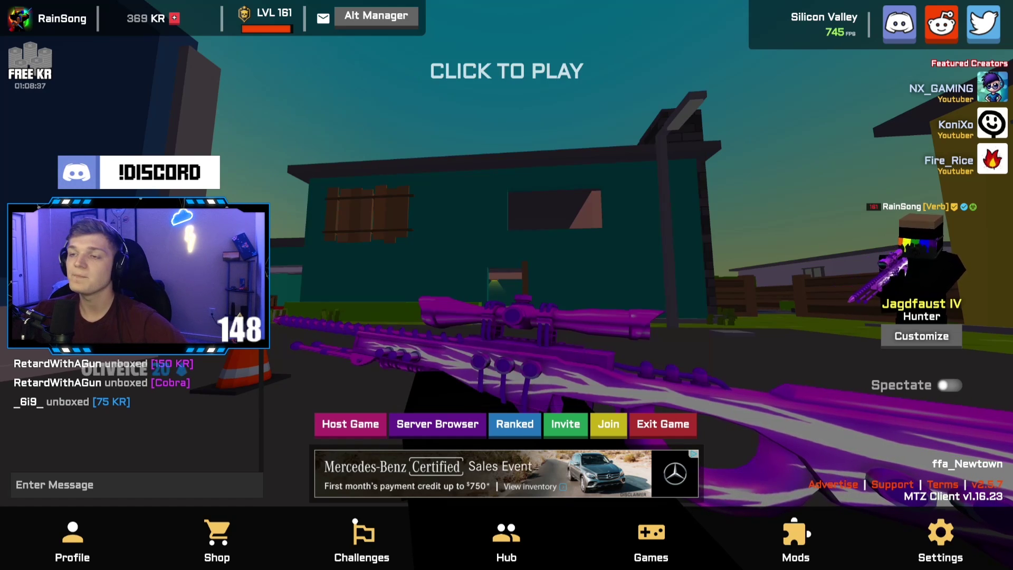
Step: Re-enter the match, test hiding and showing the primary sniper rifle, and return to the menu
{"action": "left_click", "coordinate": [506, 285]}
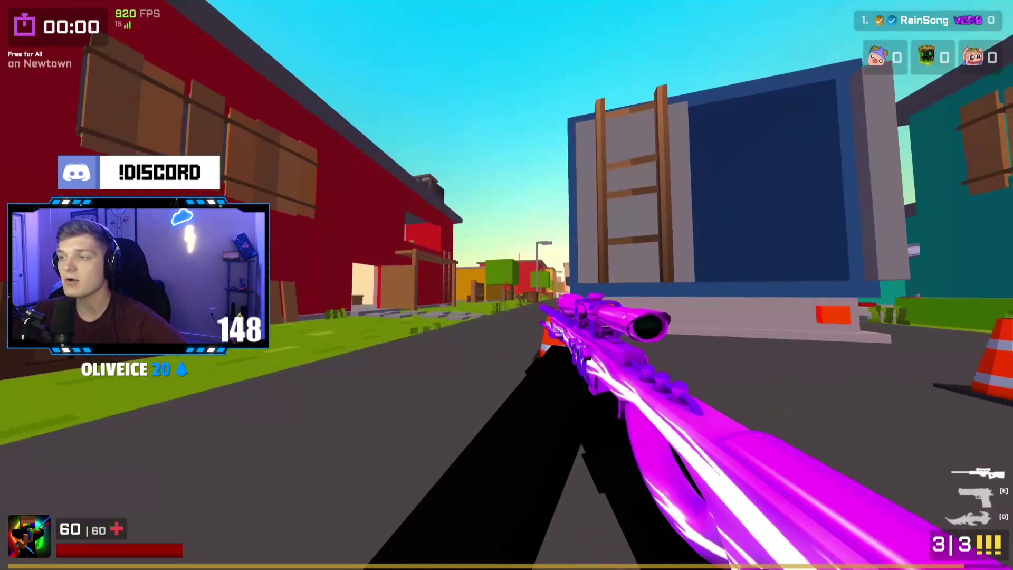
{"action": "key", "text": "q"}
{"action": "key", "text": "1"}
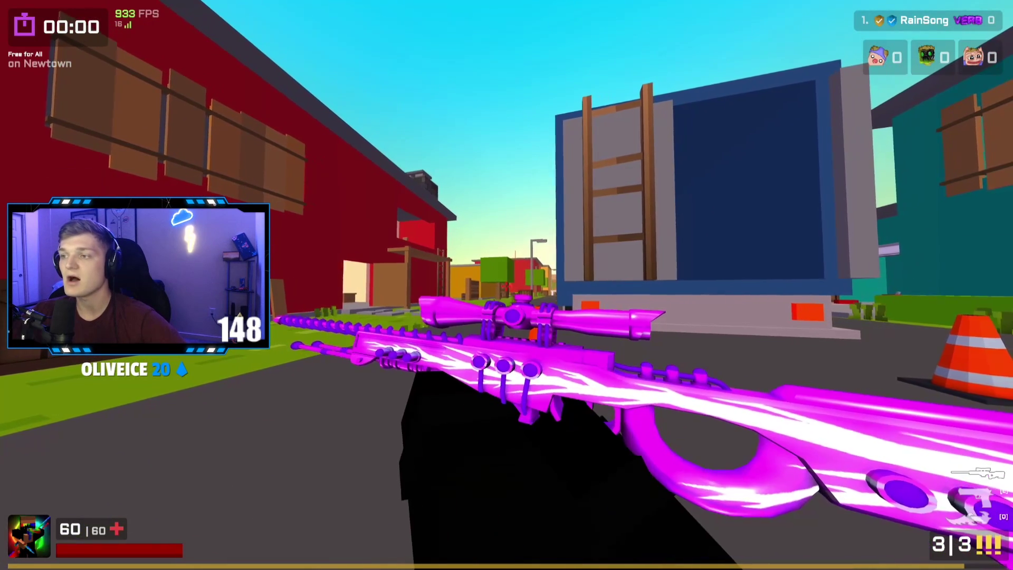
{"action": "key", "text": "1"}
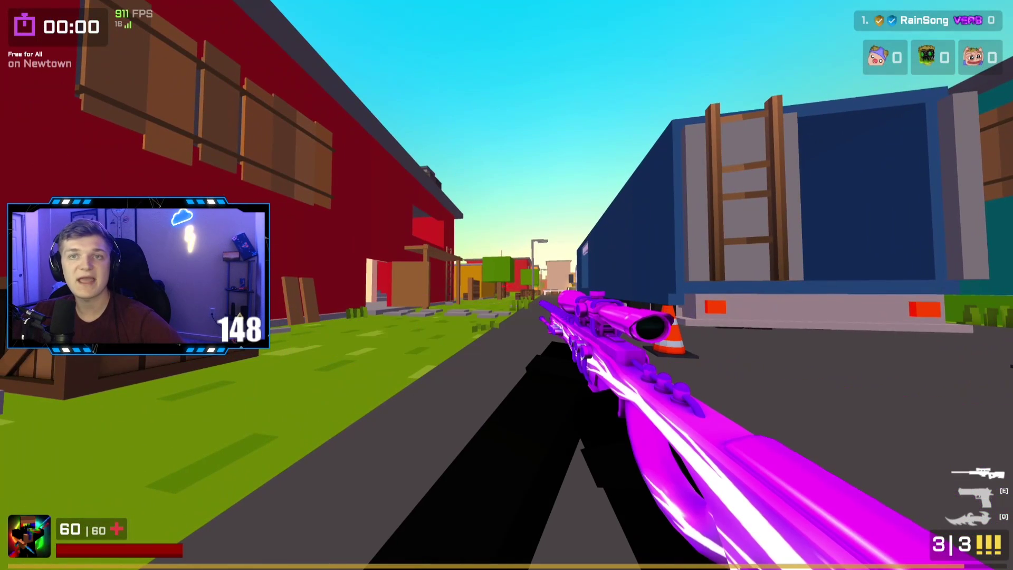
{"action": "key", "text": "e"}
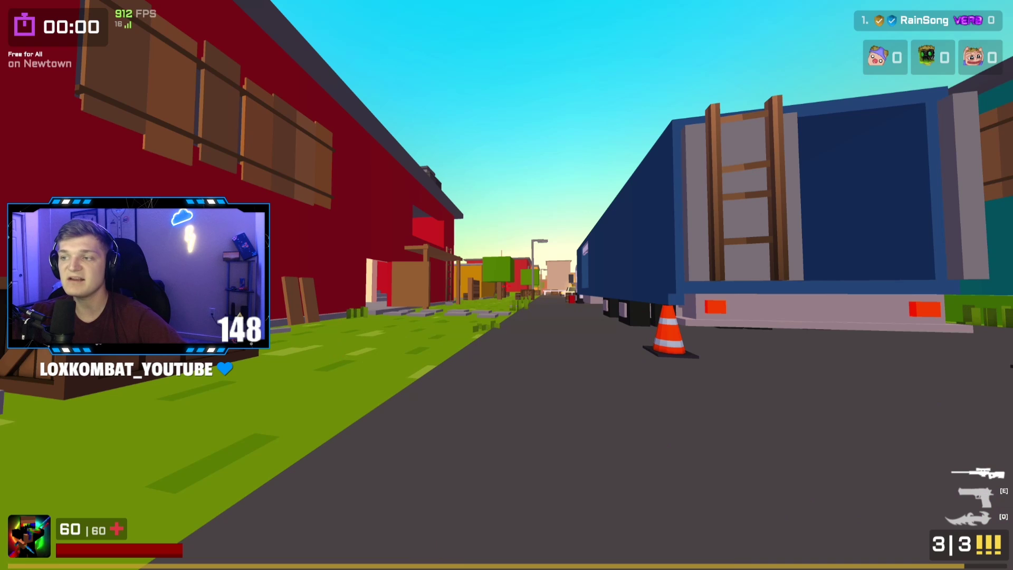
{"action": "key", "text": "1"}
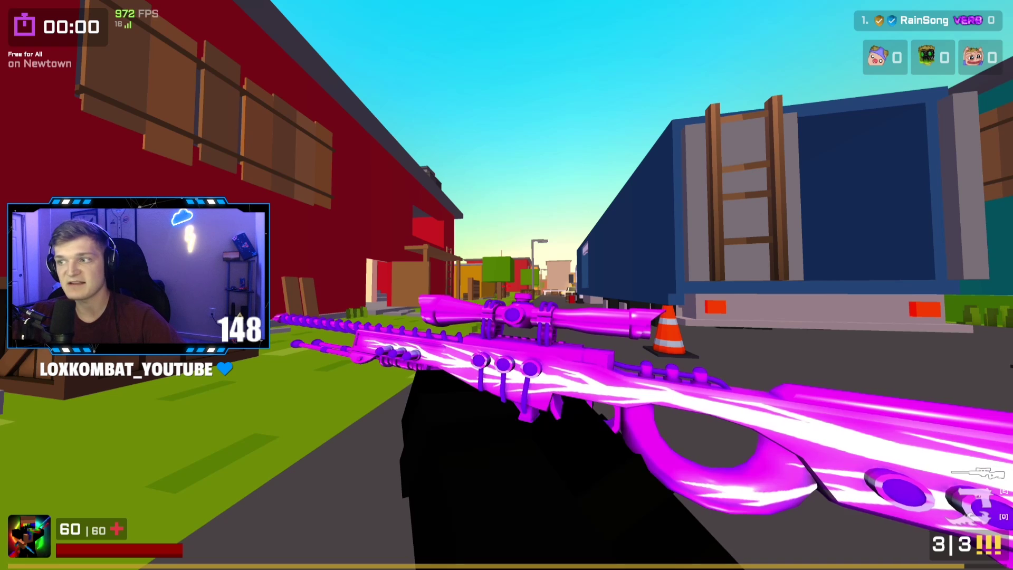
{"action": "key", "text": "e"}
{"action": "key", "text": "Escape"}
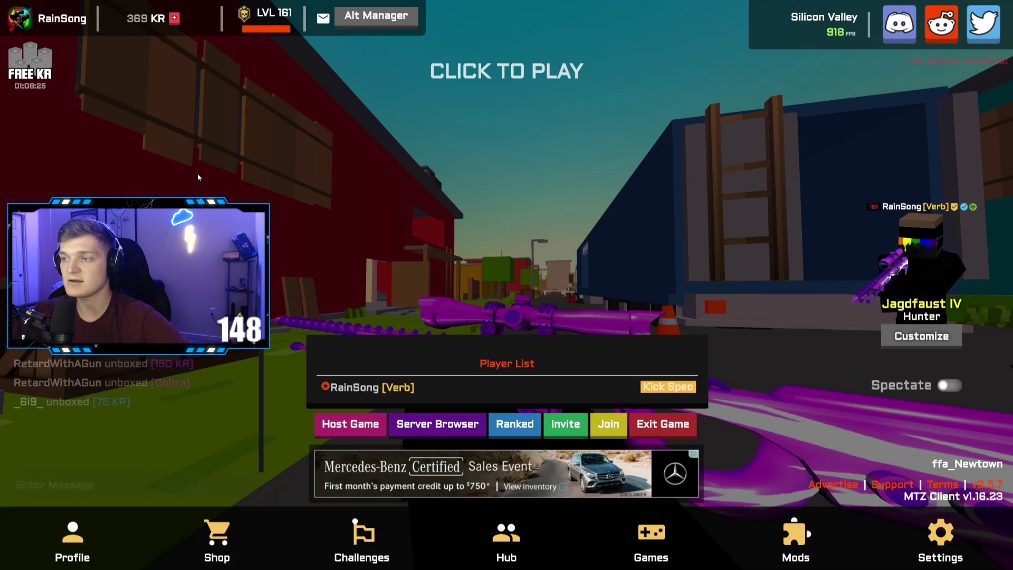
Step: Reopen the settings and review the Editing section and the start of the Customization section
{"action": "left_click", "coordinate": [940, 538]}
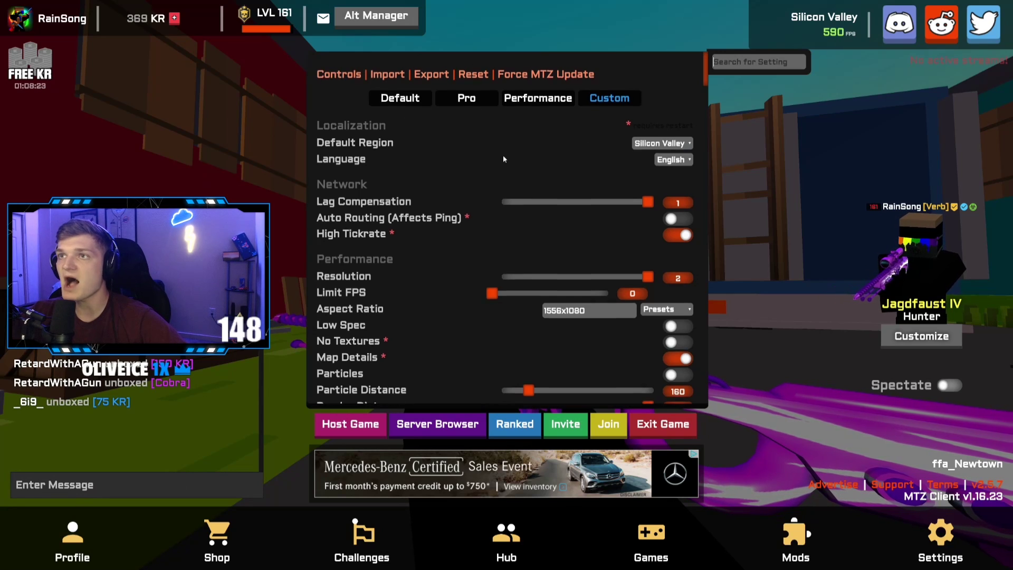
{"action": "scroll", "coordinate": [486, 151], "scroll_direction": "down", "scroll_amount": 20}
{"action": "scroll", "coordinate": [486, 153], "scroll_direction": "down", "scroll_amount": 15}
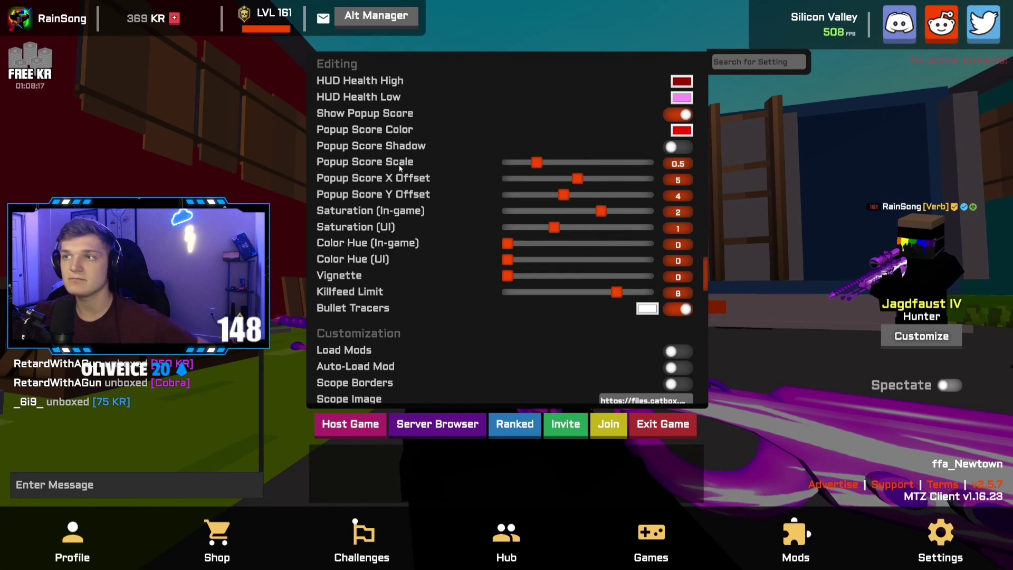
{"action": "scroll", "coordinate": [399, 168], "scroll_direction": "up", "scroll_amount": 1}
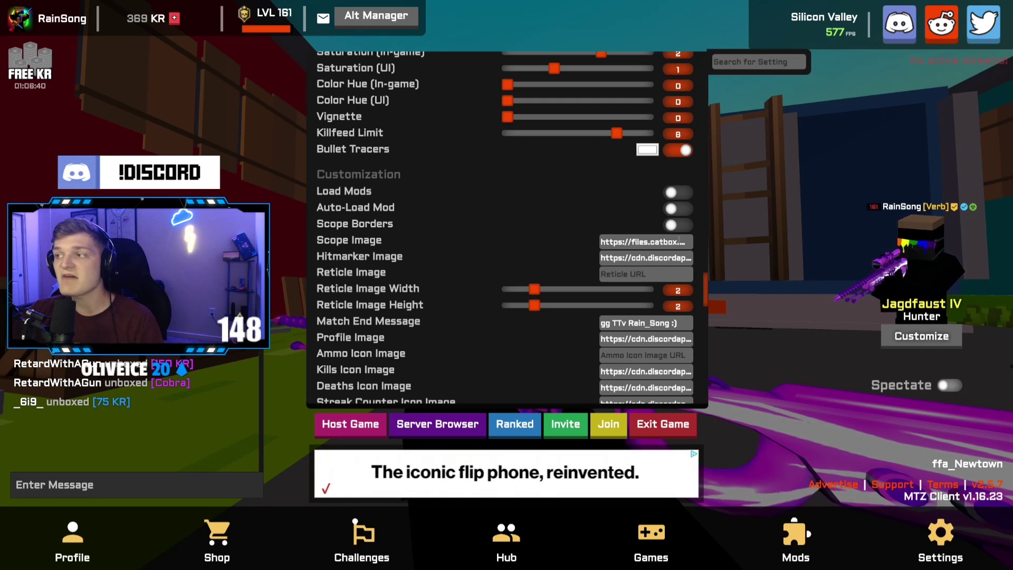
Step: Enter the match, move onto the blue truck, and aim with the primary rifle to check the scope view
{"action": "left_click", "coordinate": [746, 238]}
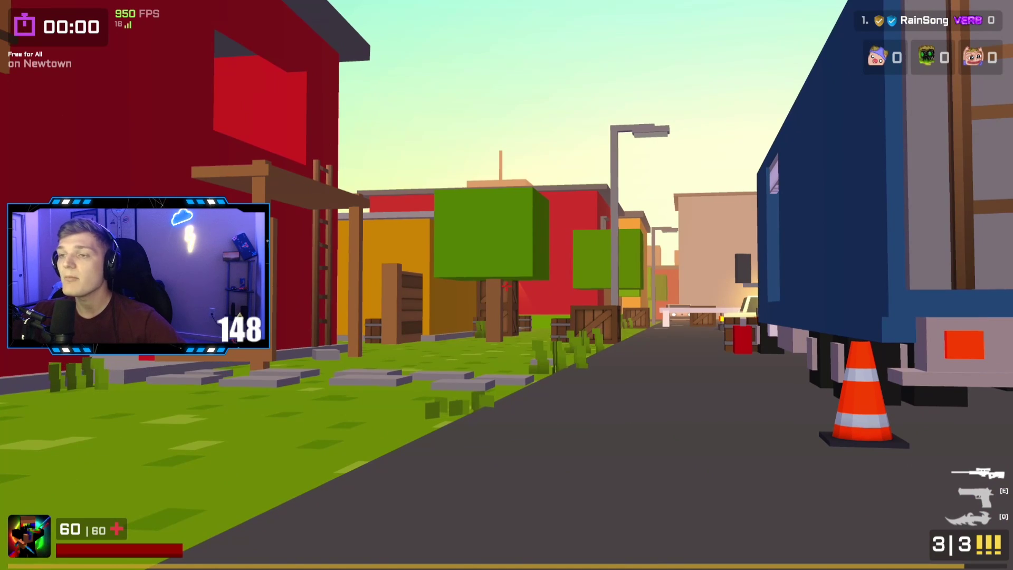
{"action": "key", "text": "a"}
{"action": "key", "text": "q"}
{"action": "key", "text": "w"}
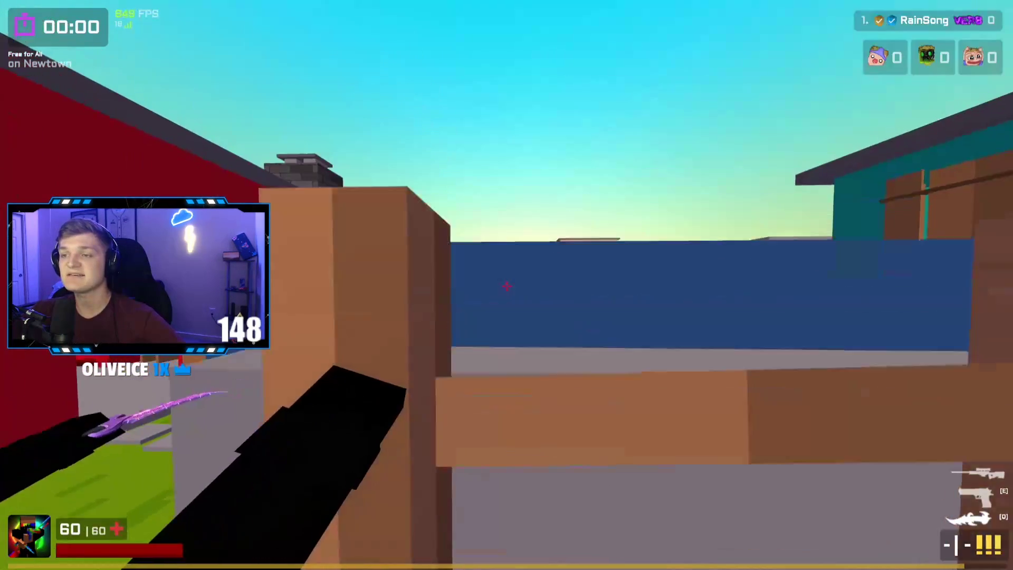
{"action": "key", "text": "1"}
{"action": "right_click", "coordinate": [507, 285]}
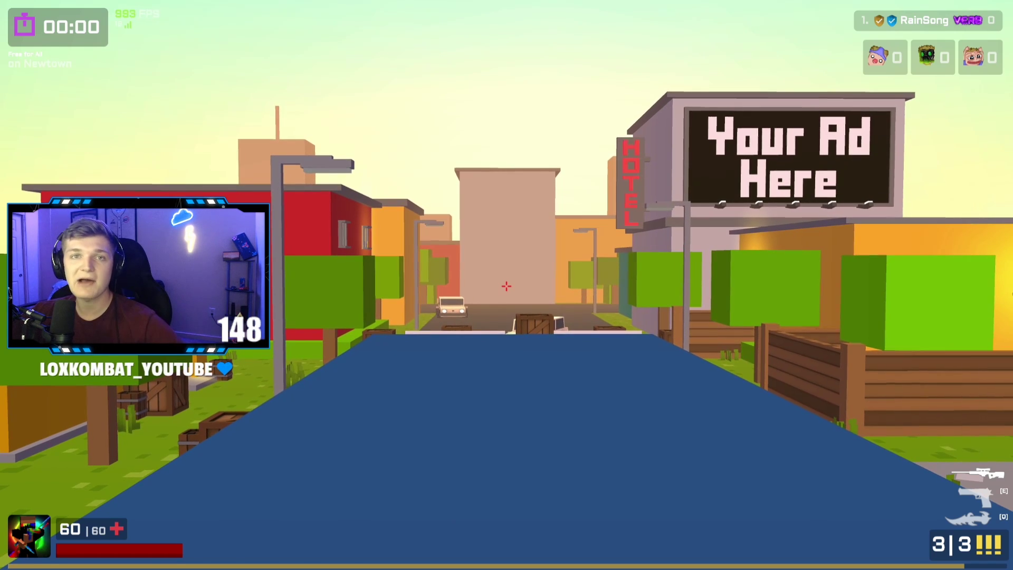
Step: Reopen the settings and review the Customization section's scope, hitmarker, reticle and match end message options
{"action": "key", "text": "Escape"}
{"action": "left_click", "coordinate": [940, 538]}
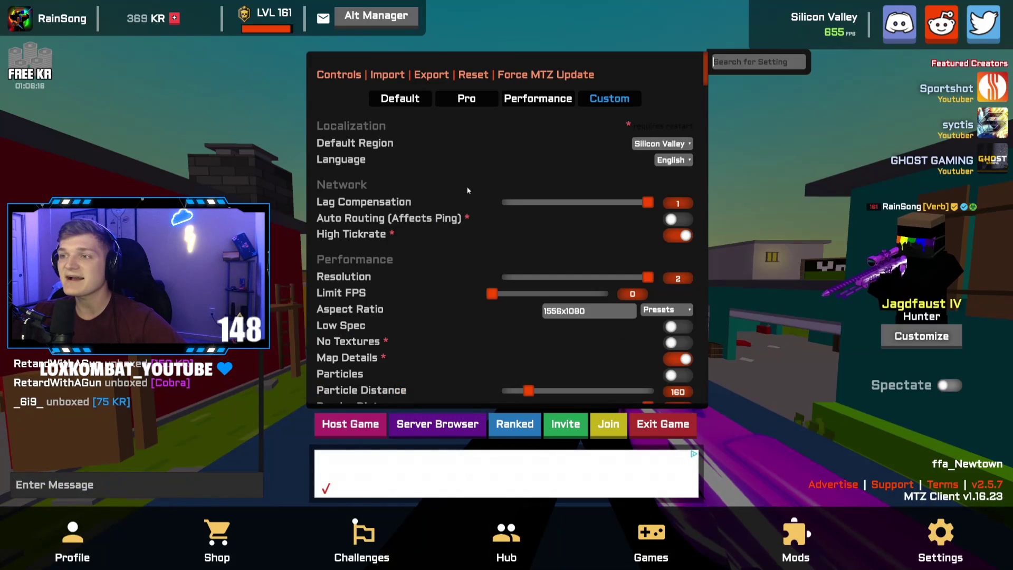
{"action": "scroll", "coordinate": [442, 195], "scroll_direction": "down", "scroll_amount": 10}
{"action": "scroll", "coordinate": [439, 189], "scroll_direction": "down", "scroll_amount": 10}
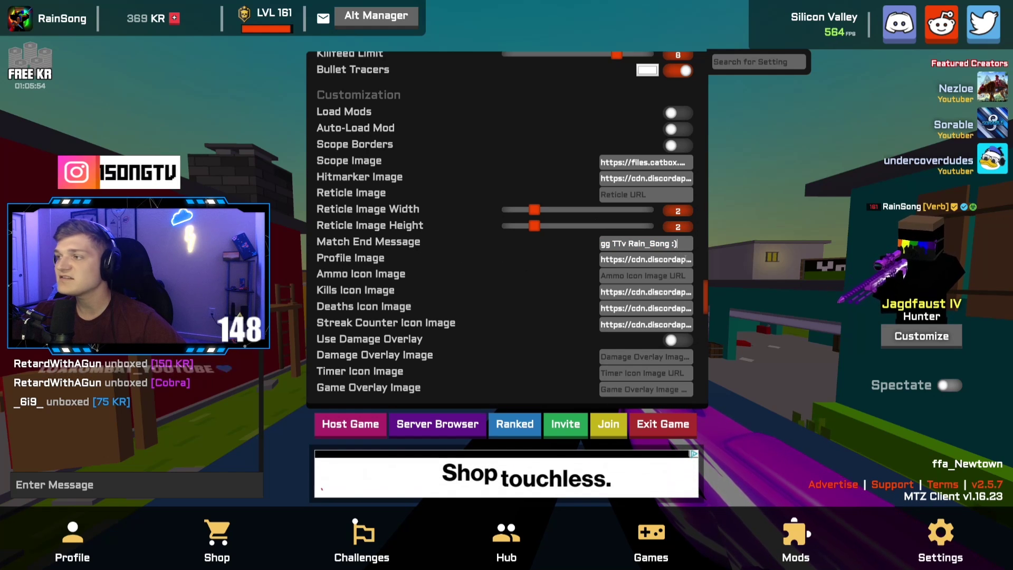
{"action": "key", "text": "Escape"}
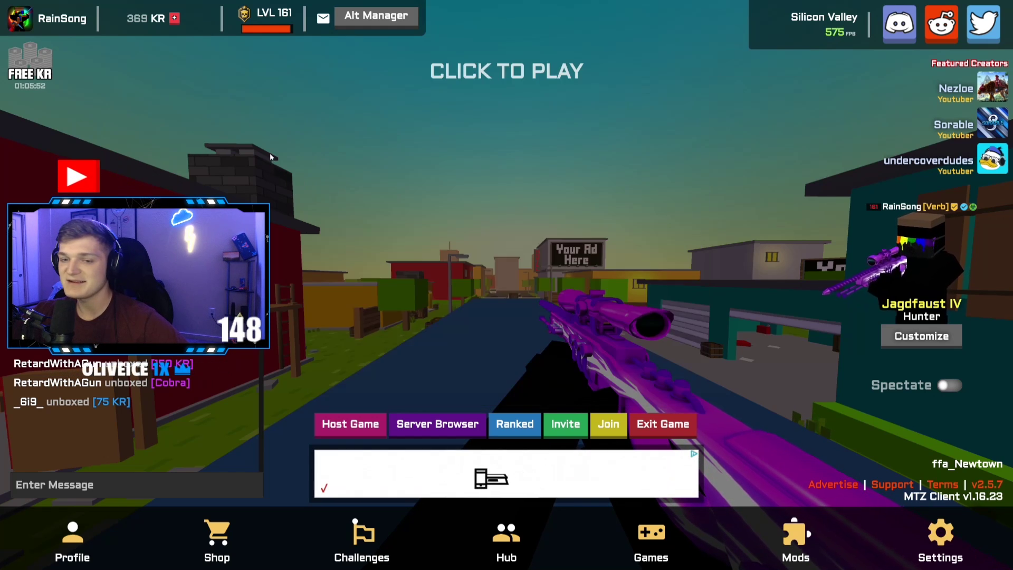
Step: Check the HUD in the match with the melee weapon, and review the custom icon and overlay image settings
{"action": "key", "text": "q"}
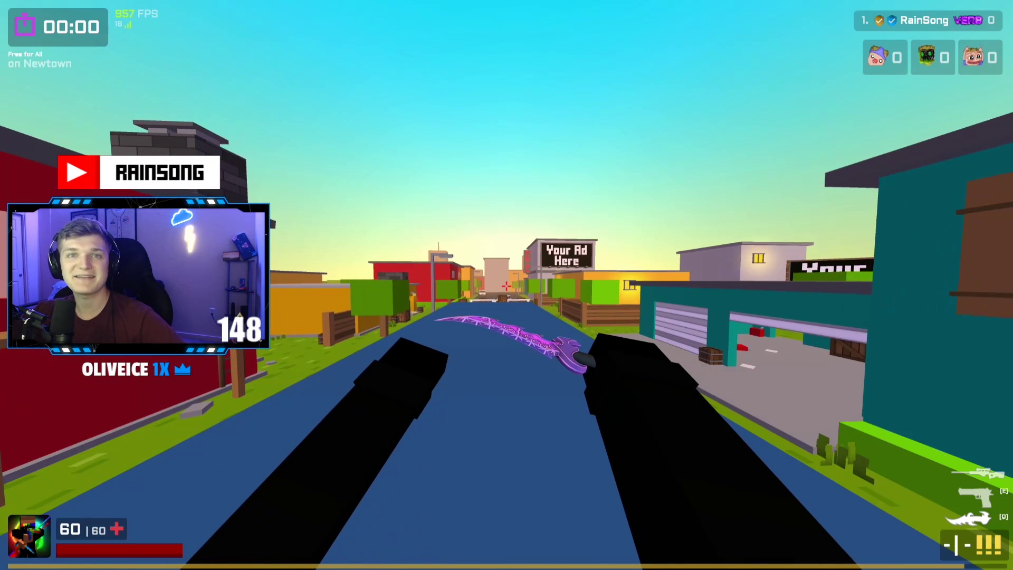
{"action": "key", "text": "Escape"}
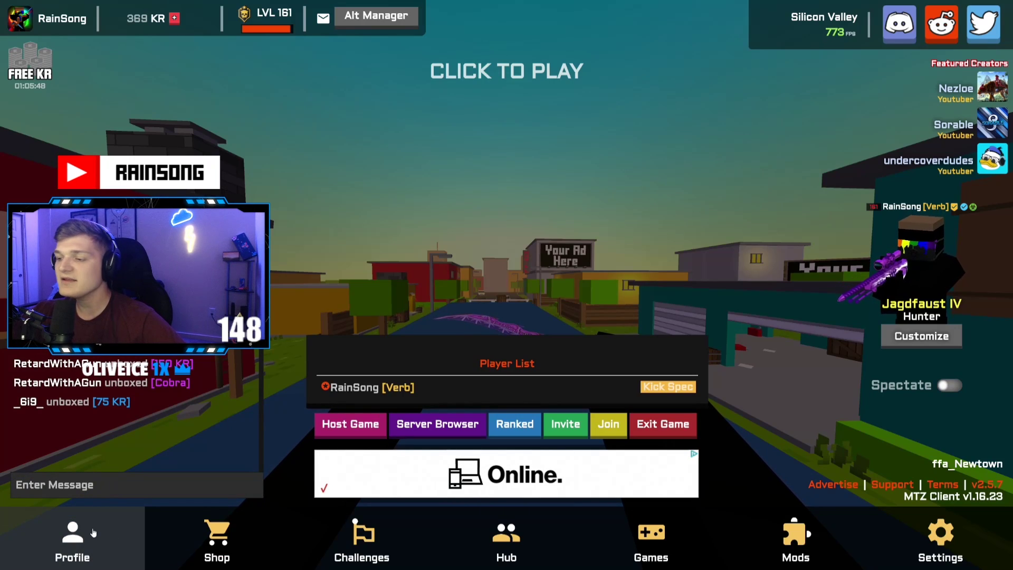
{"action": "left_click", "coordinate": [920, 544]}
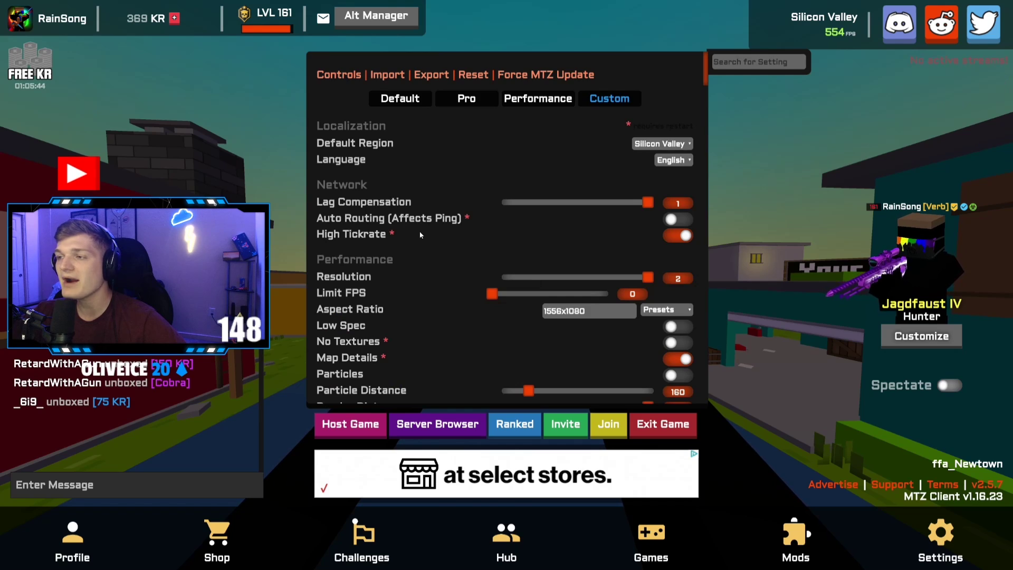
{"action": "scroll", "coordinate": [421, 234], "scroll_direction": "down", "scroll_amount": 20}
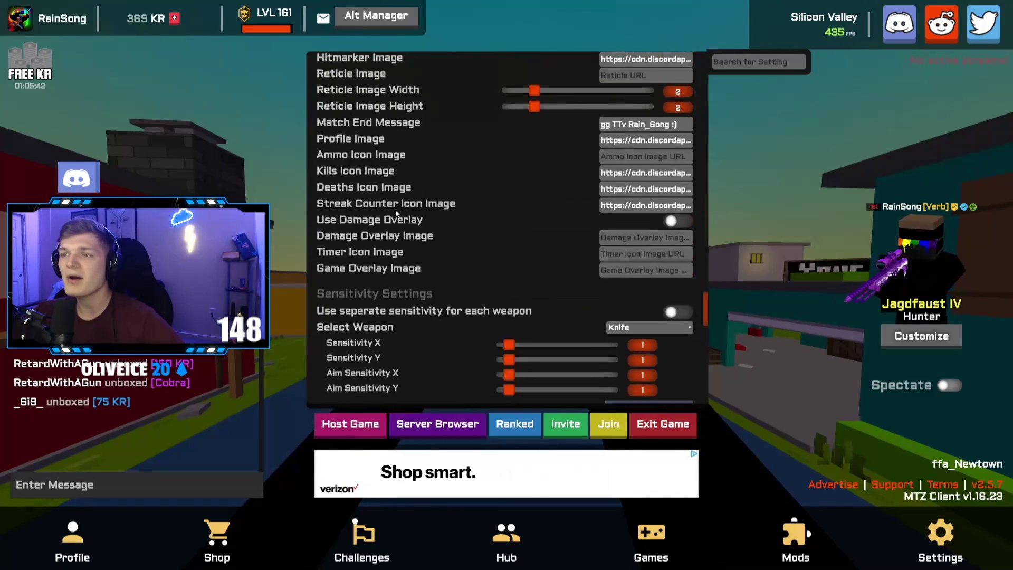
{"action": "scroll", "coordinate": [397, 214], "scroll_direction": "up", "scroll_amount": 5}
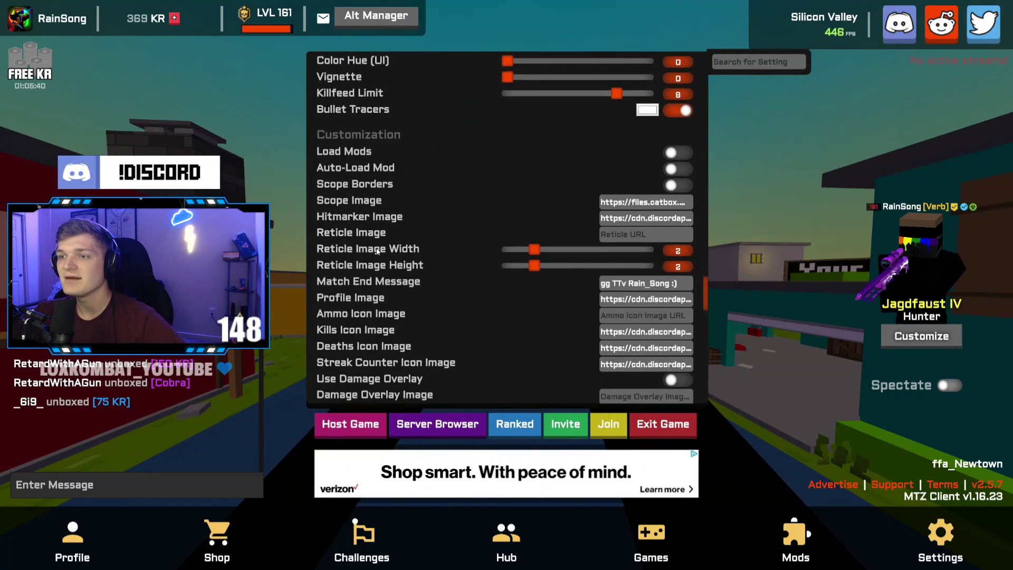
{"action": "scroll", "coordinate": [377, 251], "scroll_direction": "down", "scroll_amount": 1}
{"action": "scroll", "coordinate": [378, 252], "scroll_direction": "down", "scroll_amount": 1}
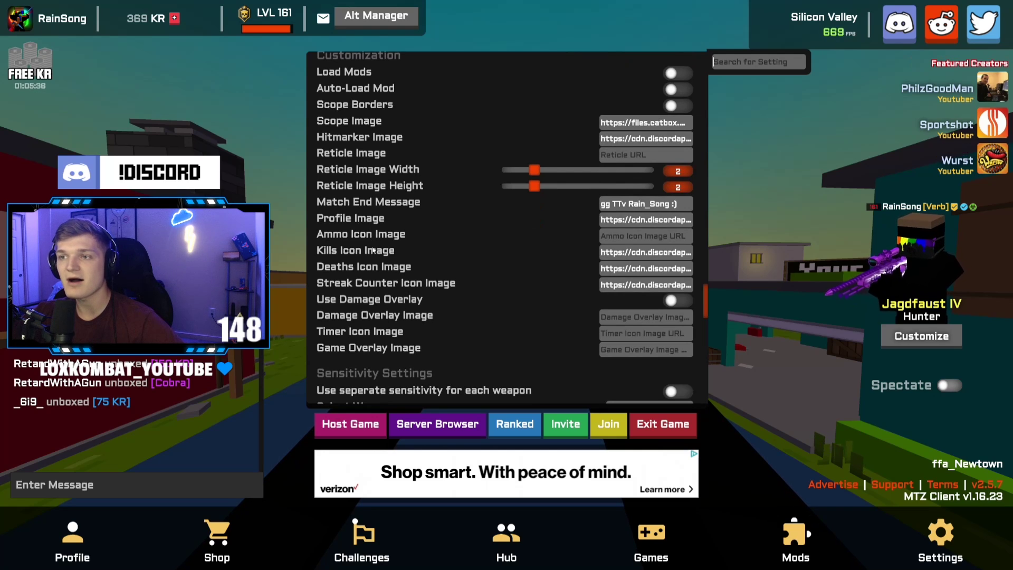
{"action": "key", "text": "Escape"}
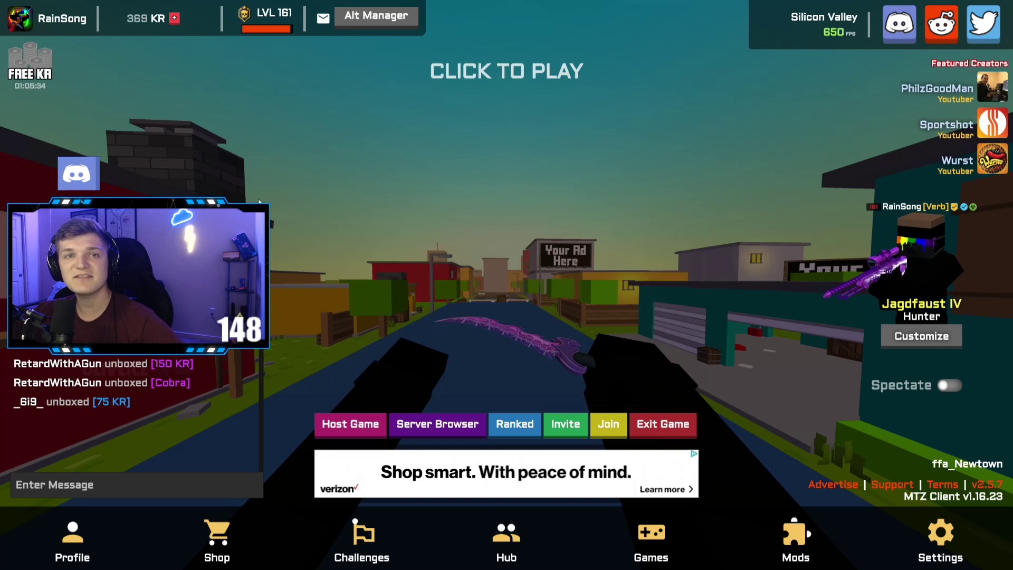
Step: Re-enter the match to move and attack with the melee weapon, and return to the menu
{"action": "left_click", "coordinate": [377, 256]}
{"action": "key", "text": "w"}
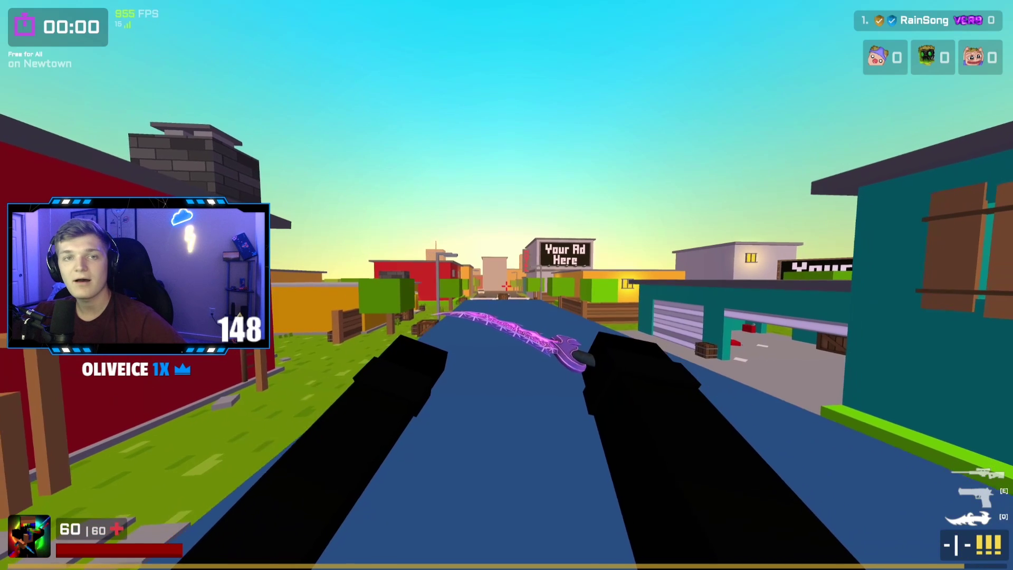
{"action": "left_click", "coordinate": [506, 285]}
{"action": "left_click", "coordinate": [506, 285]}
{"action": "key", "text": "Escape"}
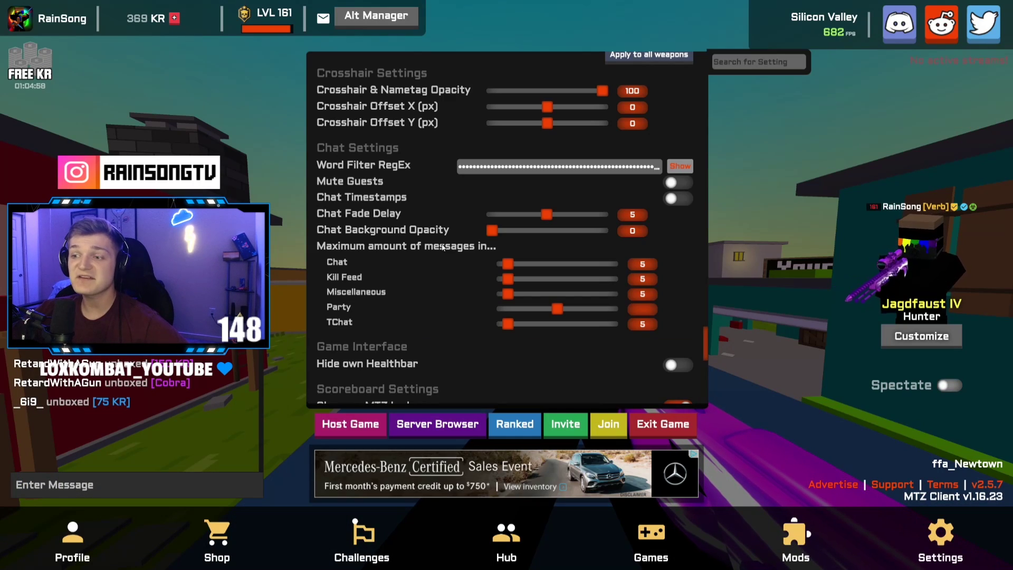
Step: Review the Chat, Game Interface, Scoreboard, Twitch Integration and Display sections of the settings
{"action": "scroll", "coordinate": [443, 247], "scroll_direction": "down", "scroll_amount": 6}
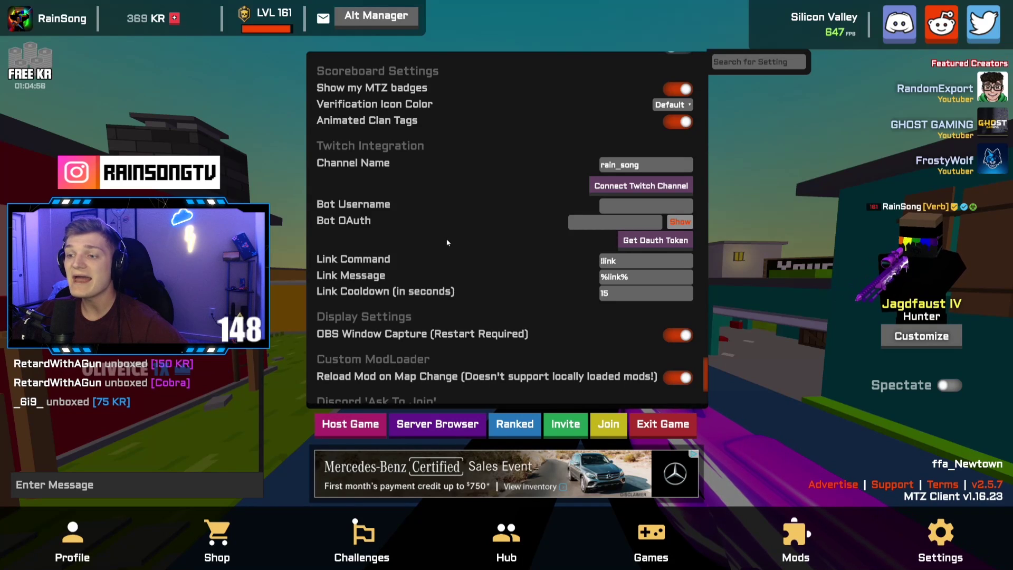
{"action": "scroll", "coordinate": [445, 240], "scroll_direction": "down", "scroll_amount": 2}
{"action": "scroll", "coordinate": [448, 240], "scroll_direction": "up", "scroll_amount": 6}
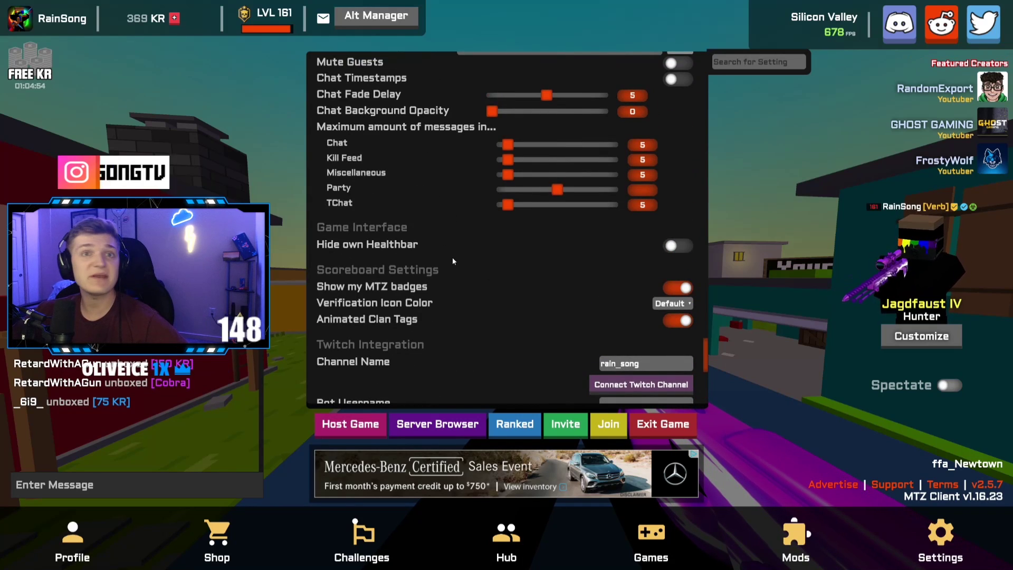